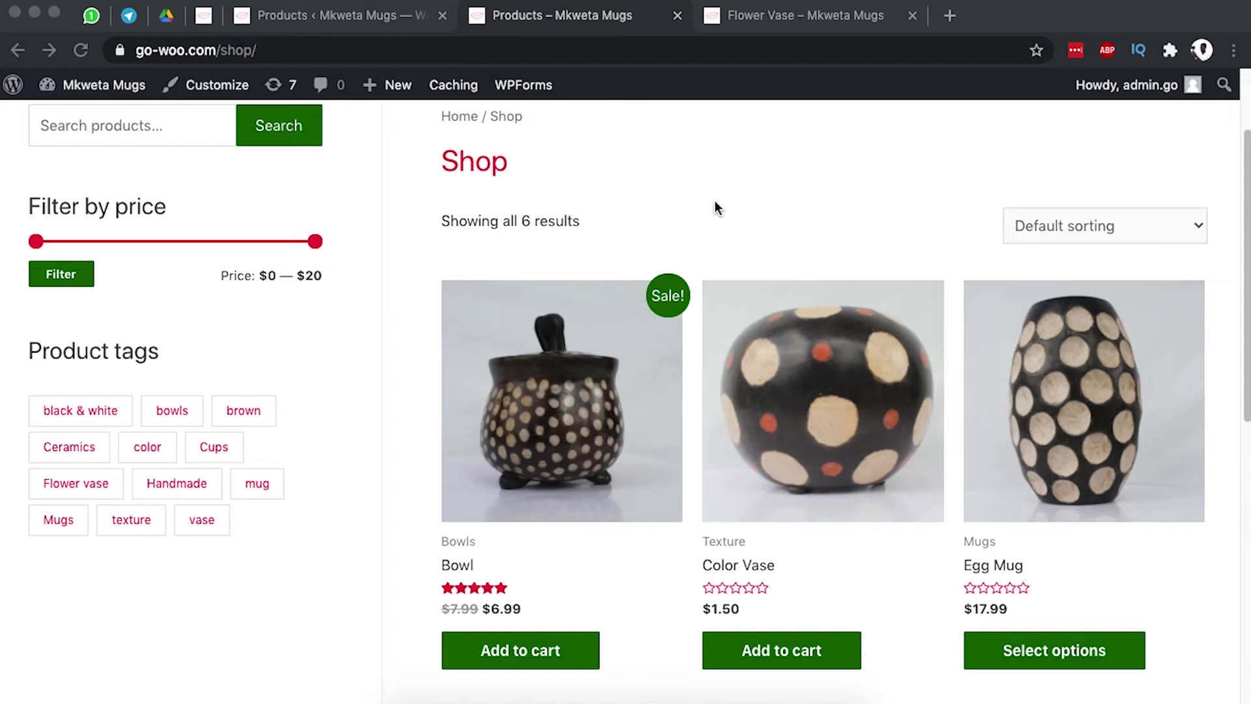
scroll(715, 207, down, 3)
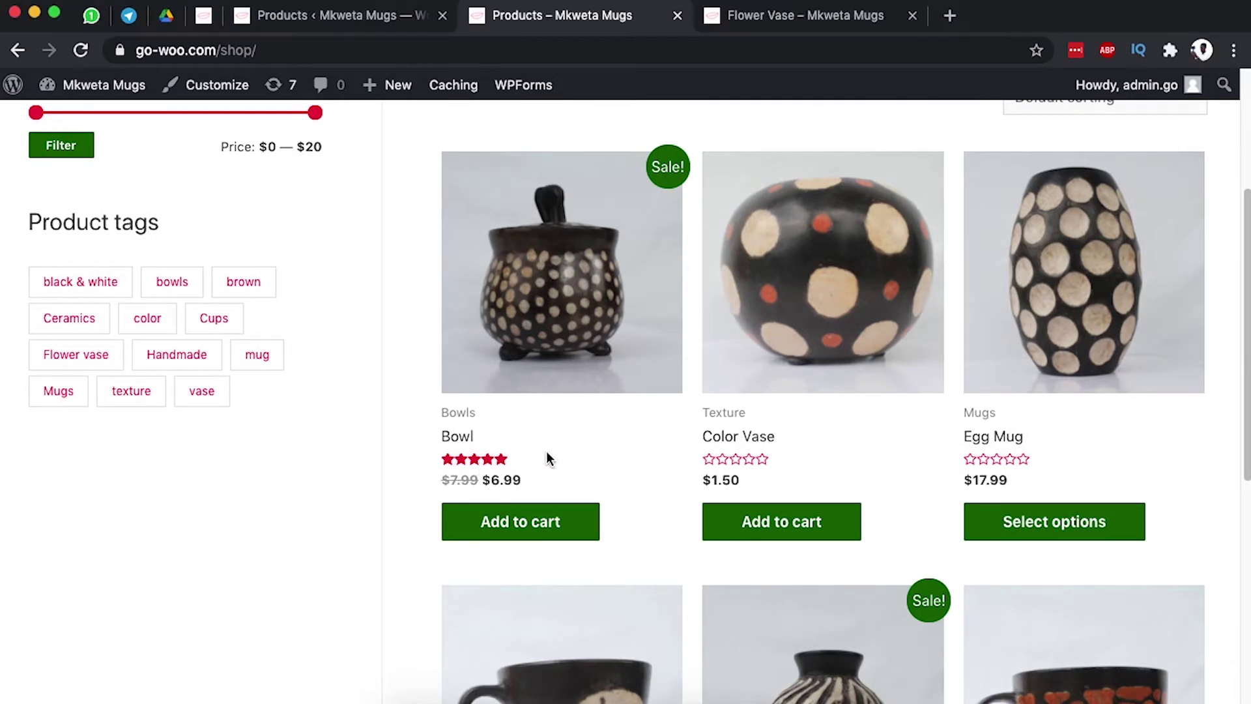
Open the Bowl product page and browse its review, Description and Additional information tabs
click(494, 369)
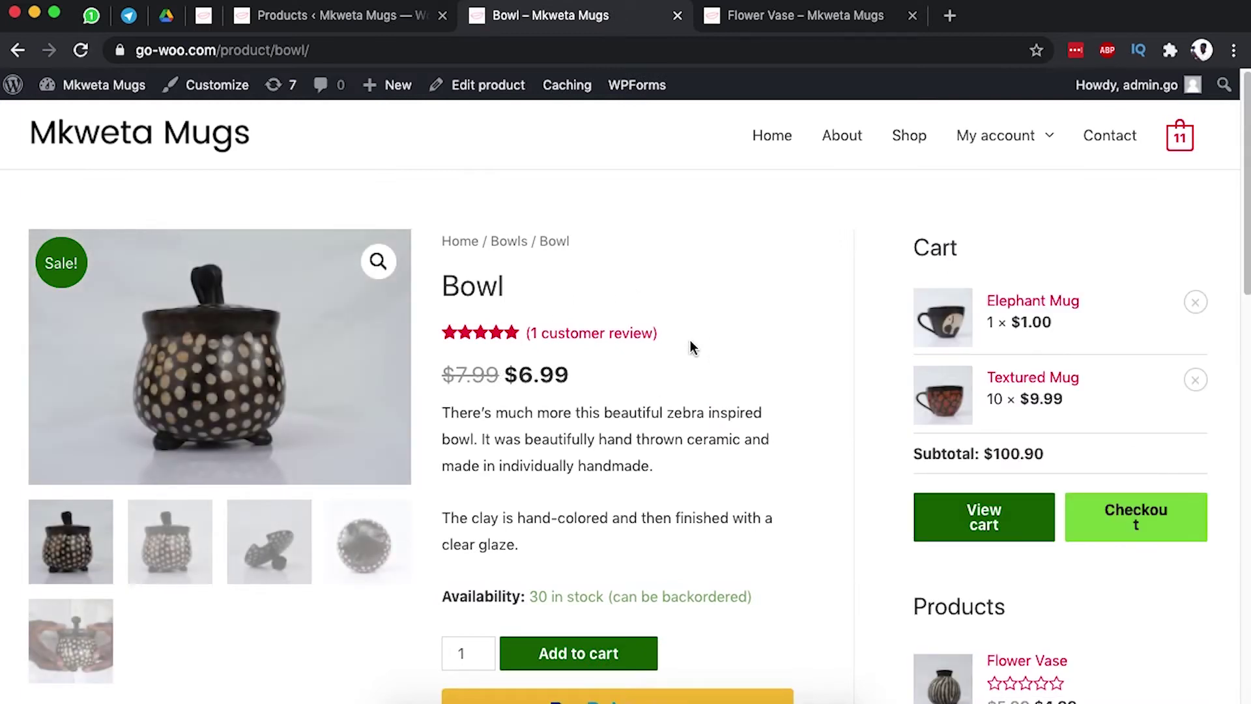
click(579, 336)
scroll(578, 341, up, 3)
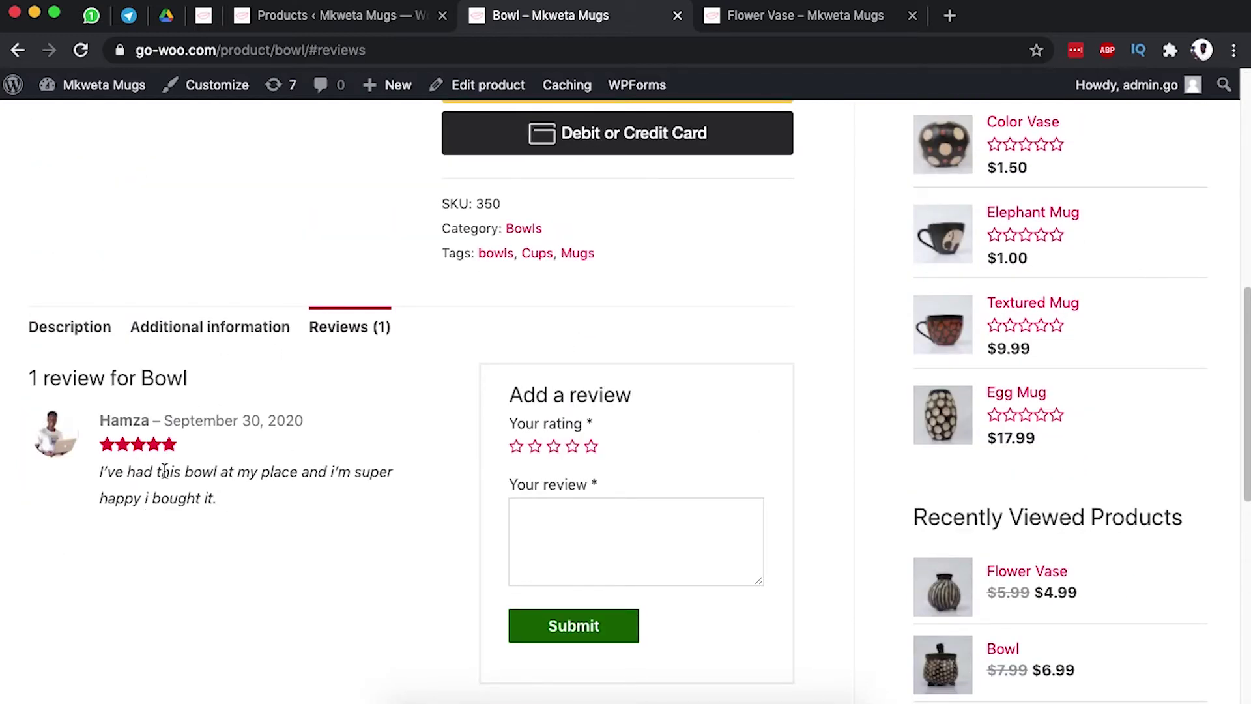
scroll(564, 294, up, 6)
scroll(561, 294, down, 6)
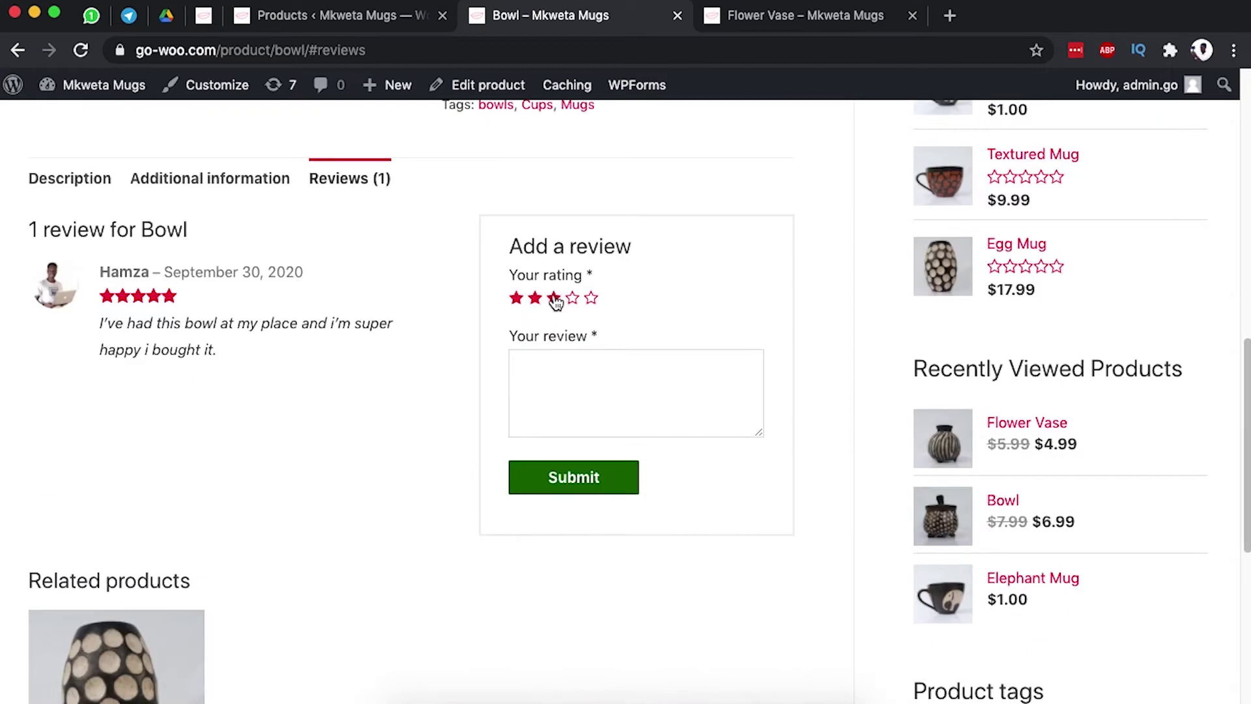
click(108, 190)
click(162, 186)
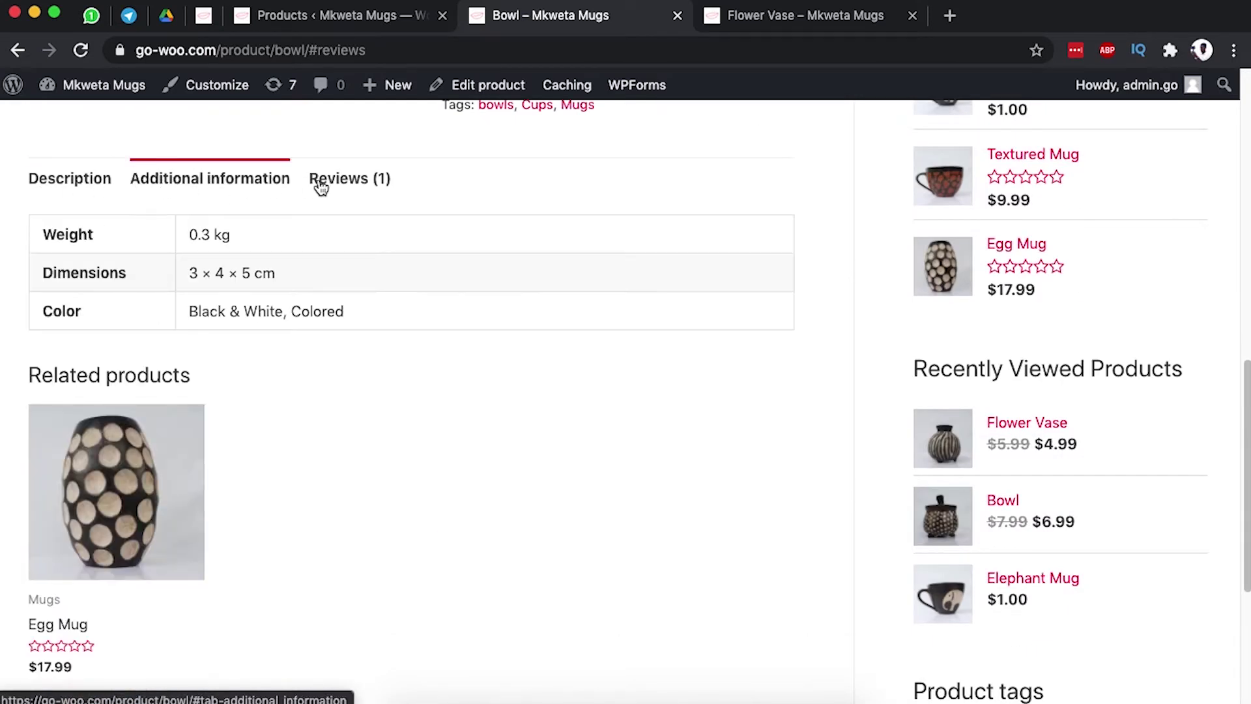
click(330, 185)
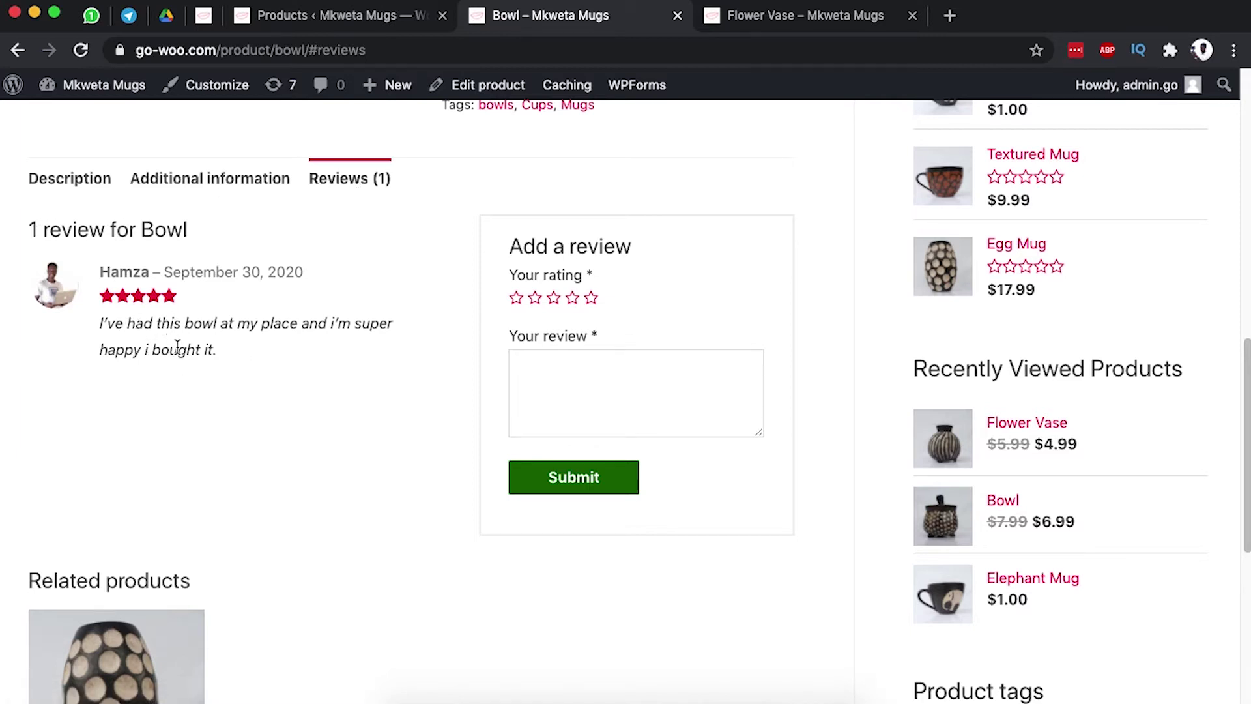
scroll(191, 340, up, 2)
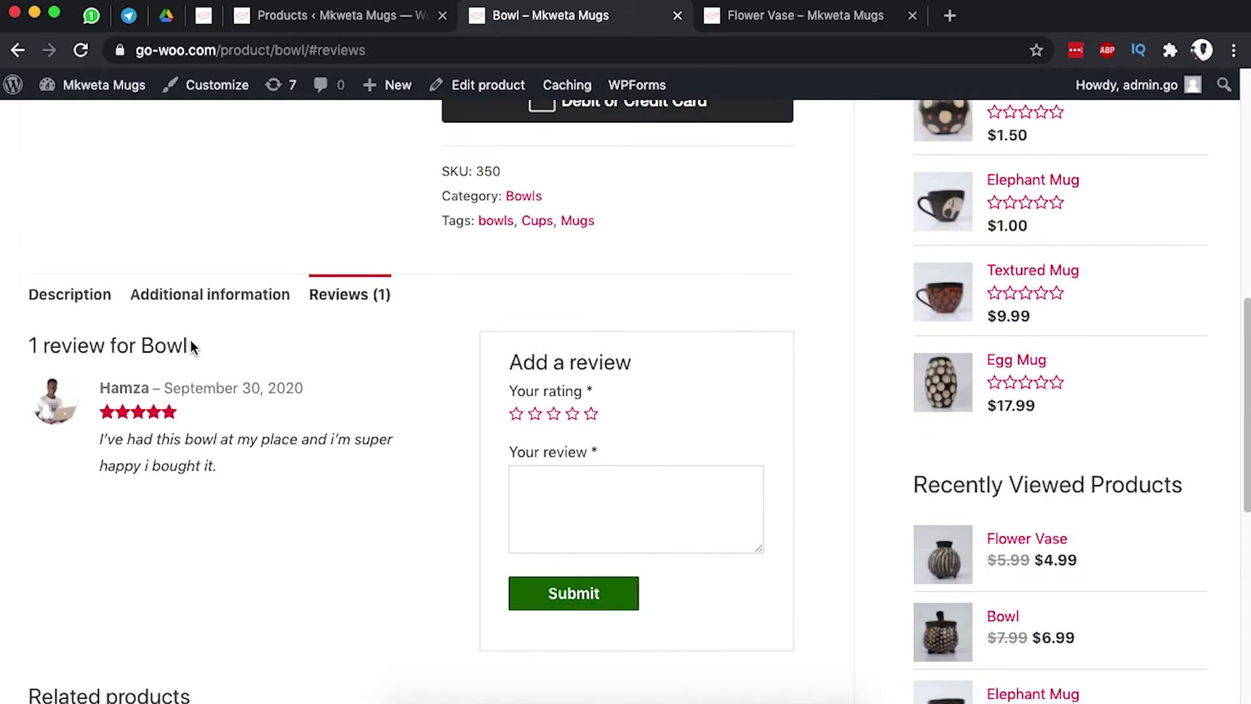
scroll(190, 340, up, 4)
scroll(205, 334, up, 3)
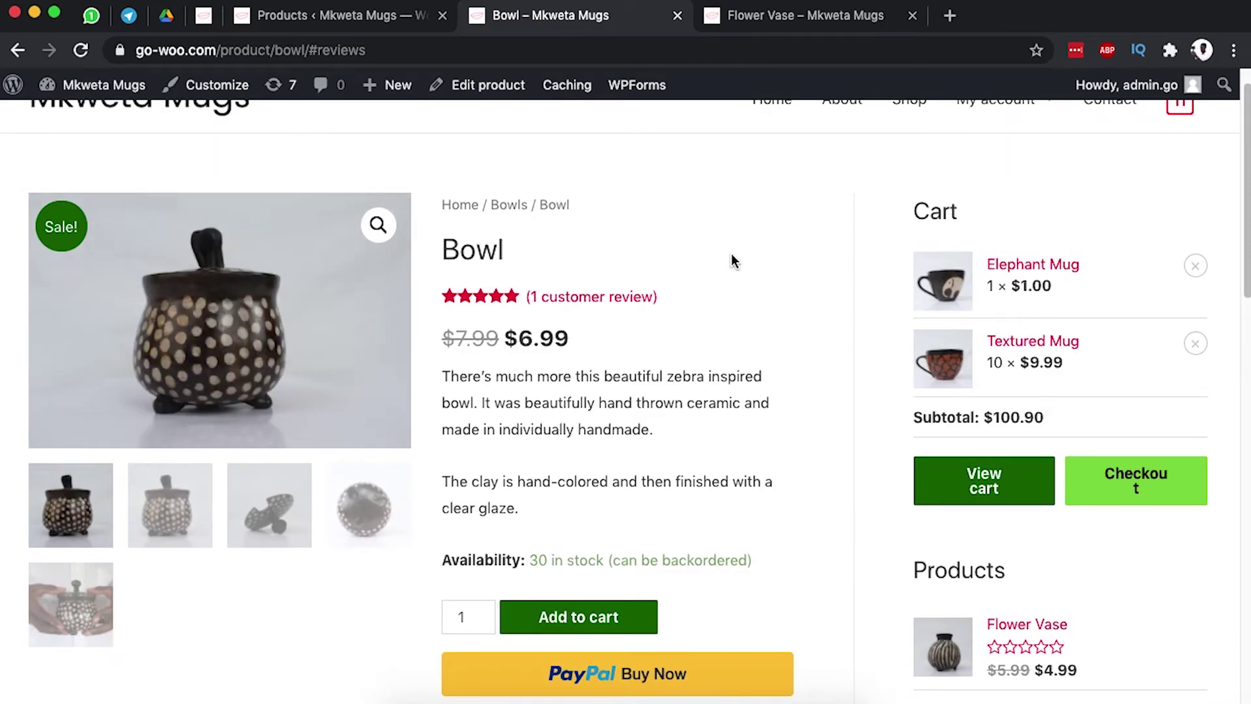
Close the Bowl page, check Flower Vase's empty Reviews (0) tab, then return to admin products
key(super+w)
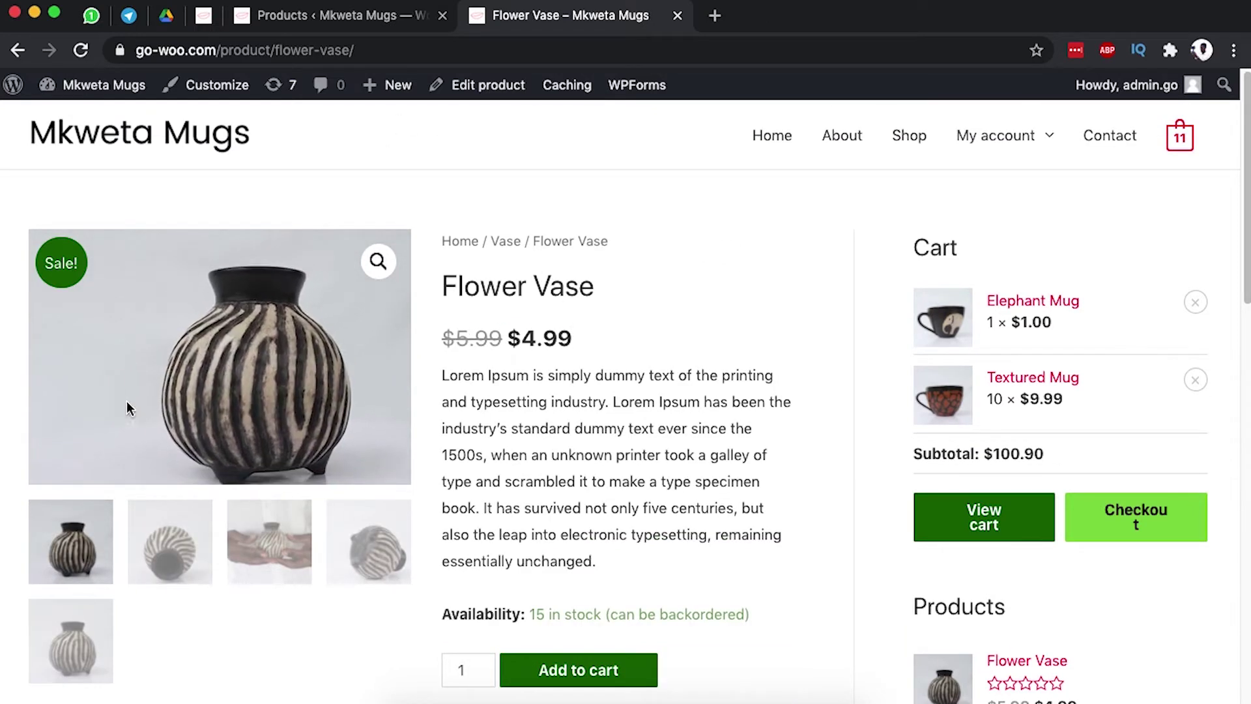
scroll(563, 337, down, 2)
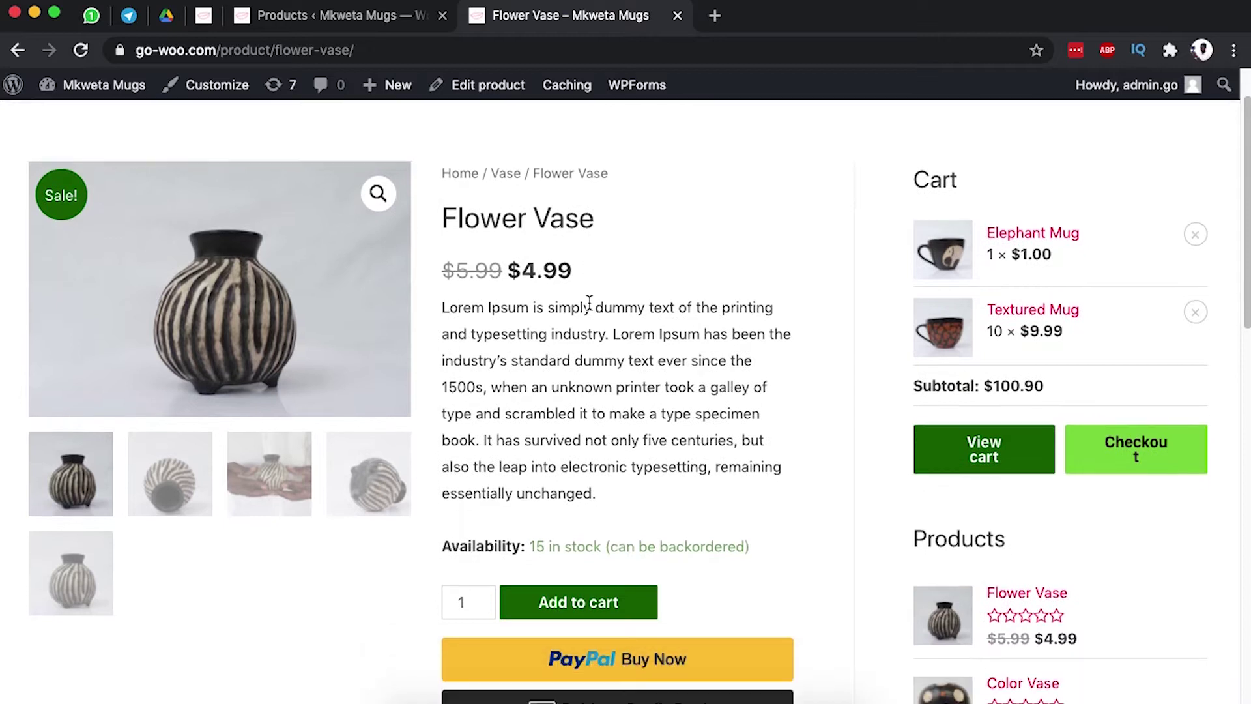
scroll(720, 413, down, 2)
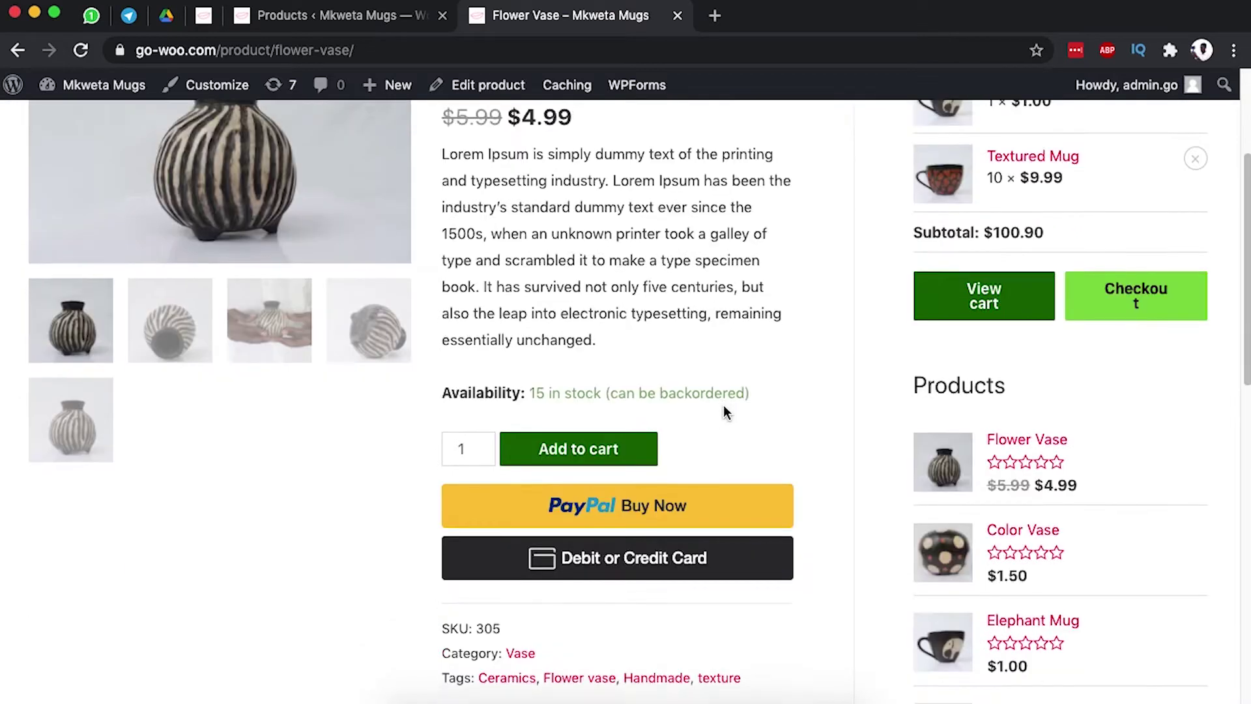
scroll(724, 404, down, 3)
scroll(723, 405, down, 2)
click(351, 194)
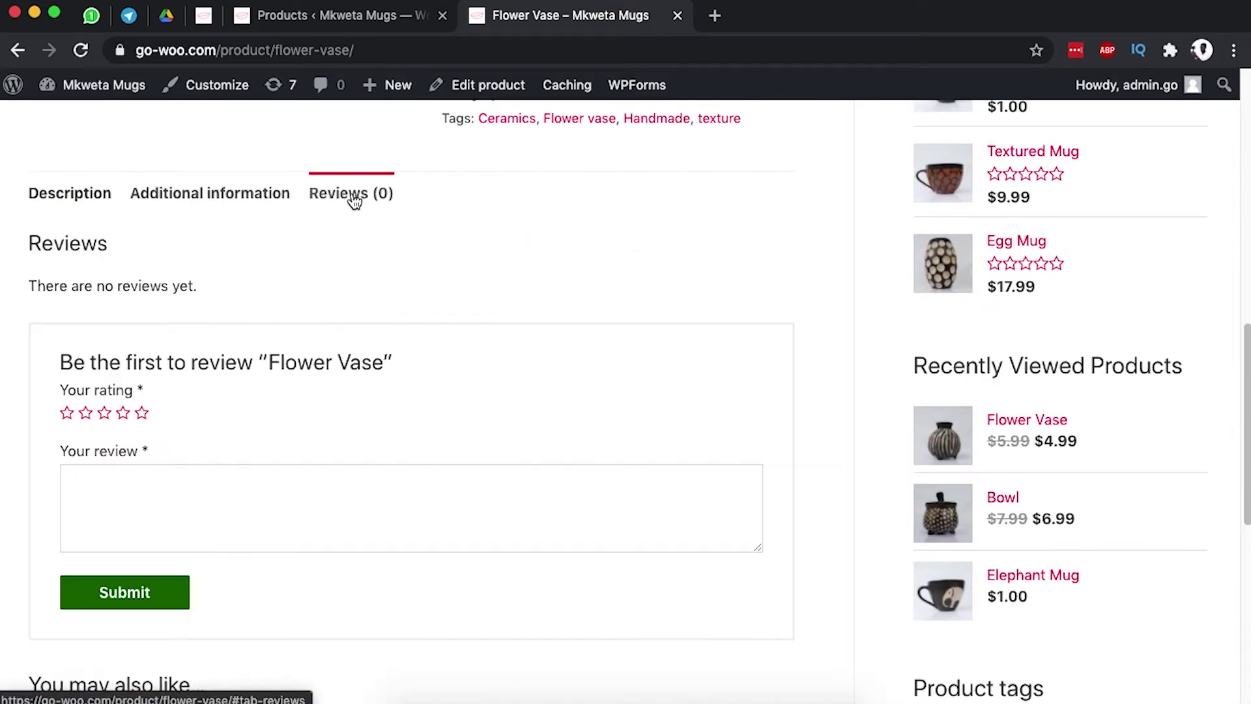
click(324, 18)
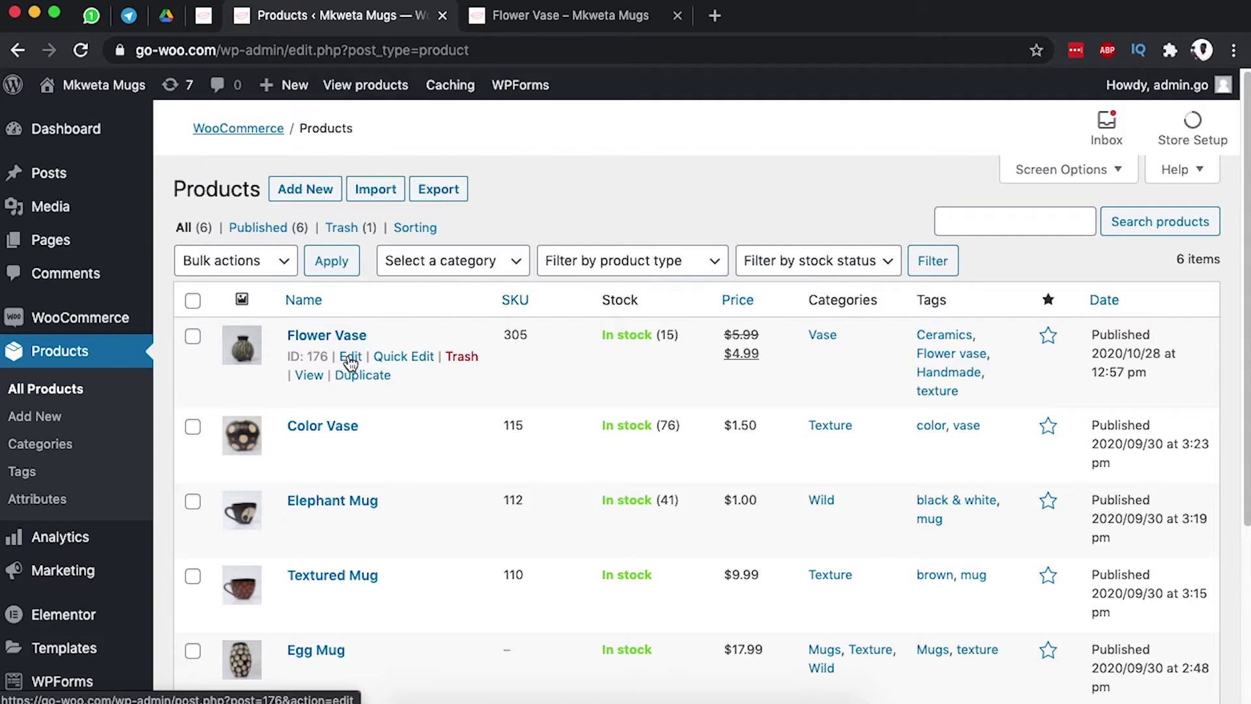
Edit Flower Vase and confirm 'Enable reviews' is checked in its Advanced product data
click(351, 357)
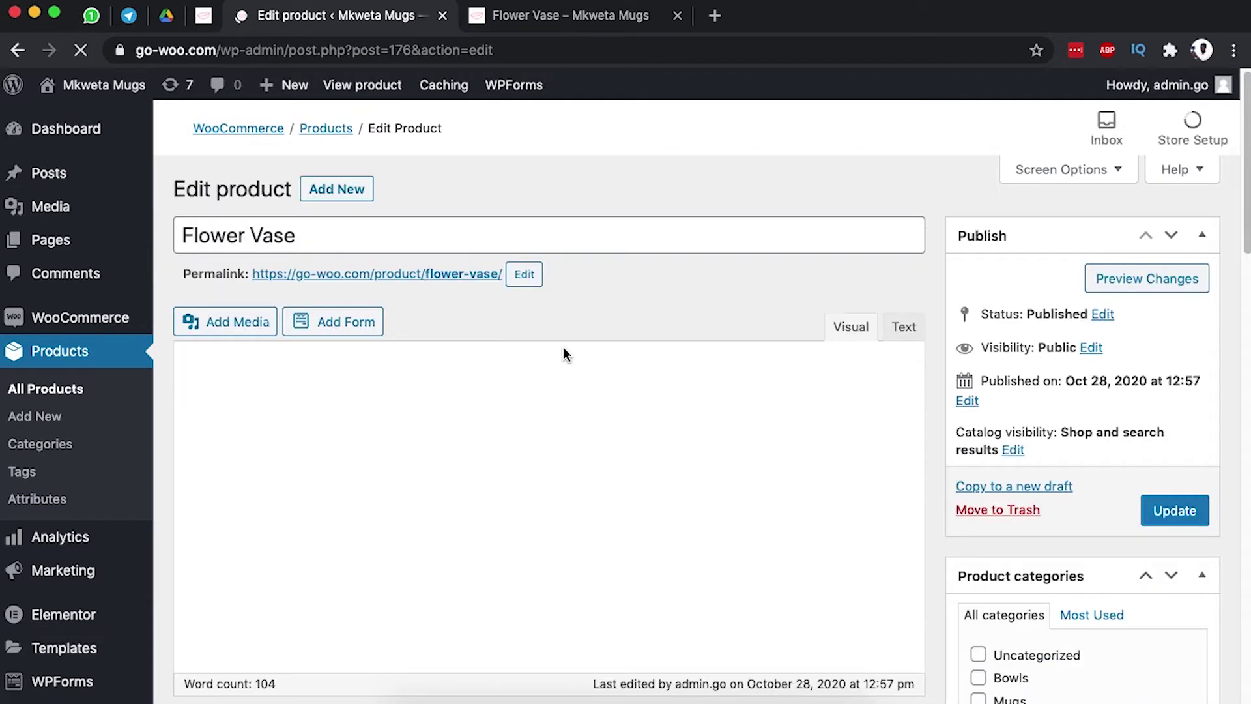
scroll(880, 450, down, 5)
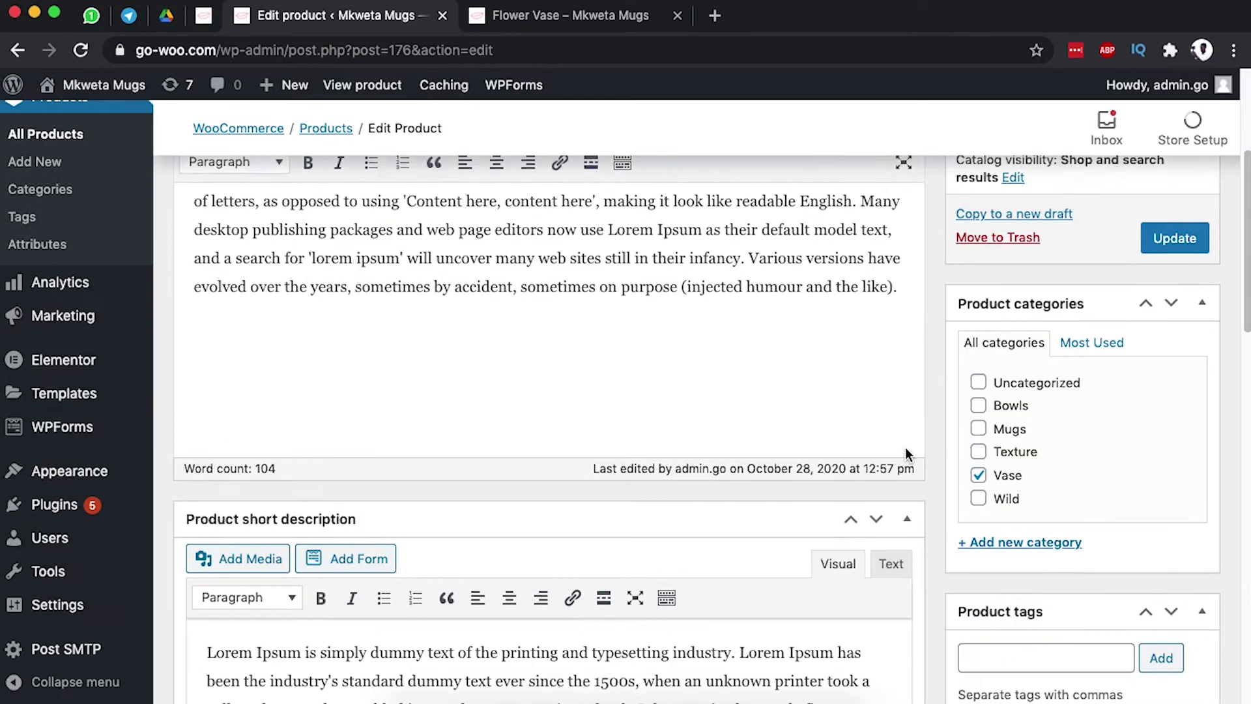
scroll(914, 448, down, 2)
scroll(924, 445, down, 3)
scroll(923, 445, down, 5)
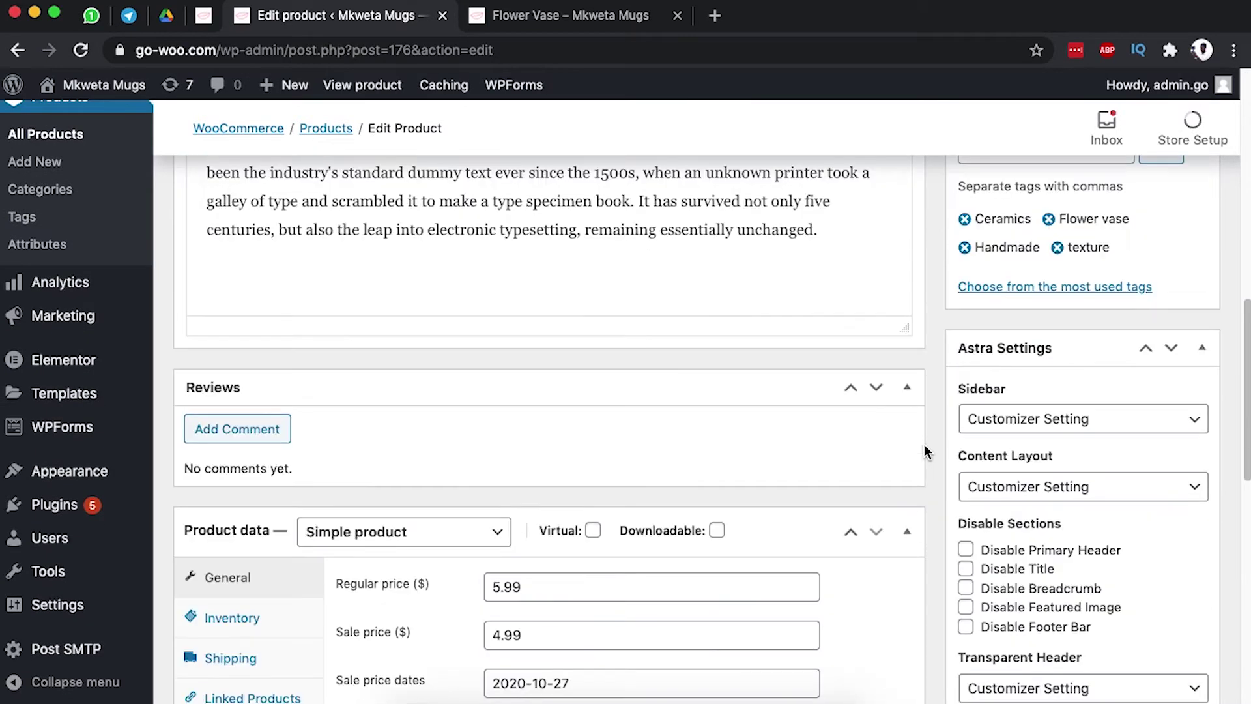
scroll(923, 451, down, 2)
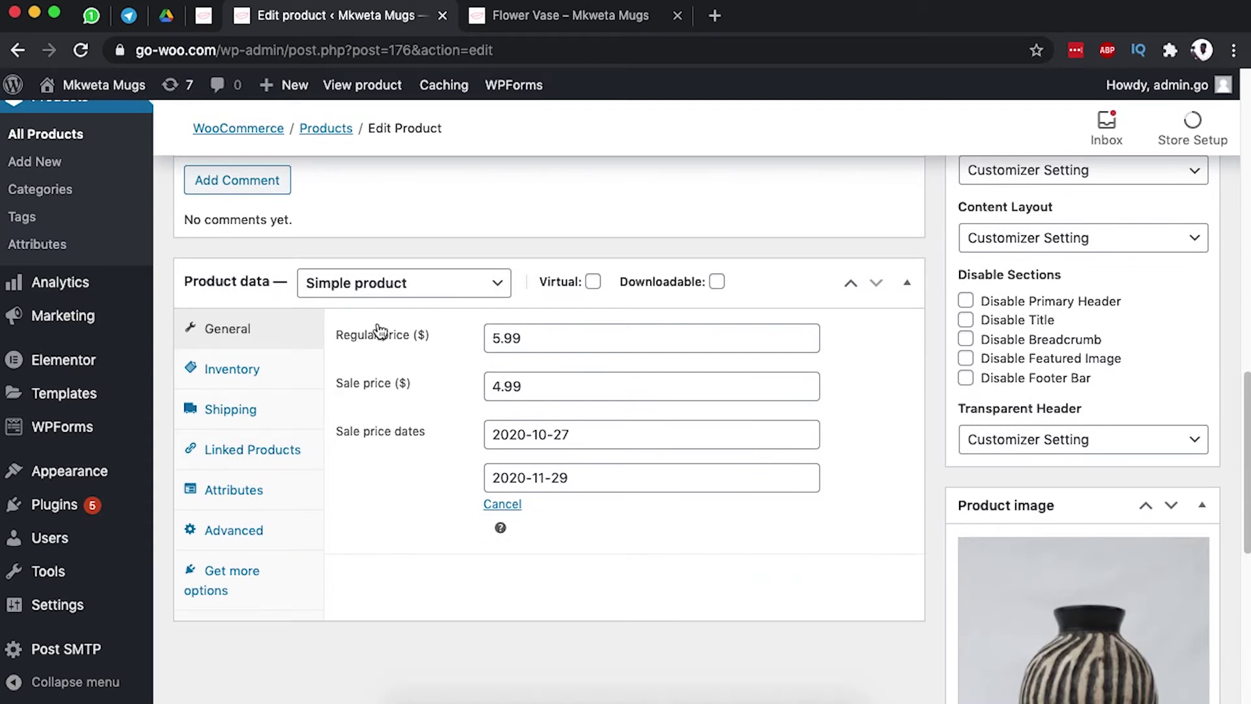
click(253, 530)
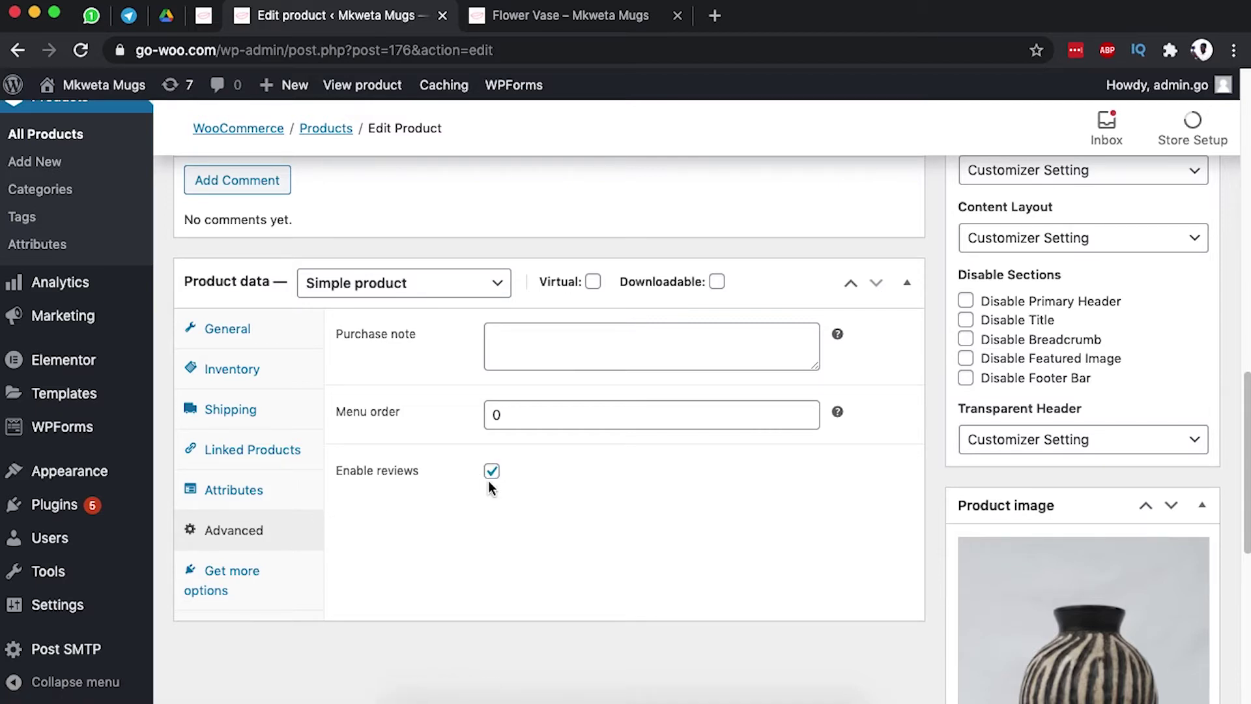
Copy the Flower Vase page URL from Chrome and load it in a new Safari tab
click(557, 18)
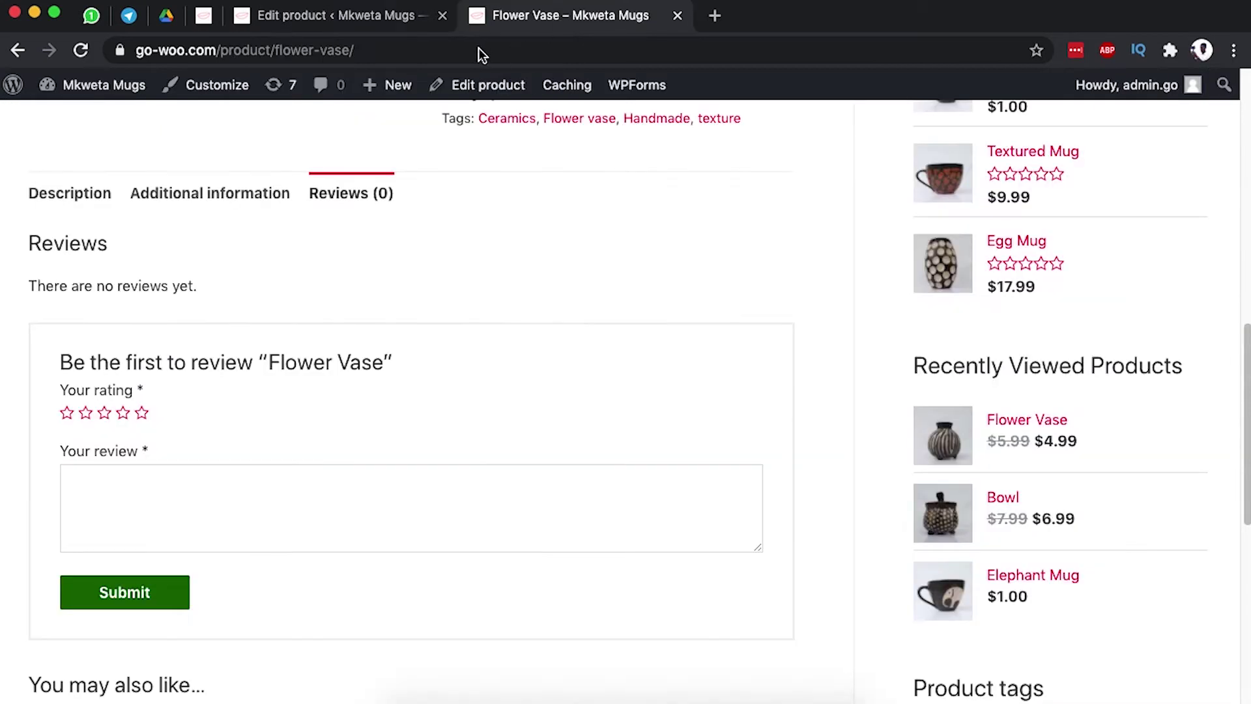
click(480, 49)
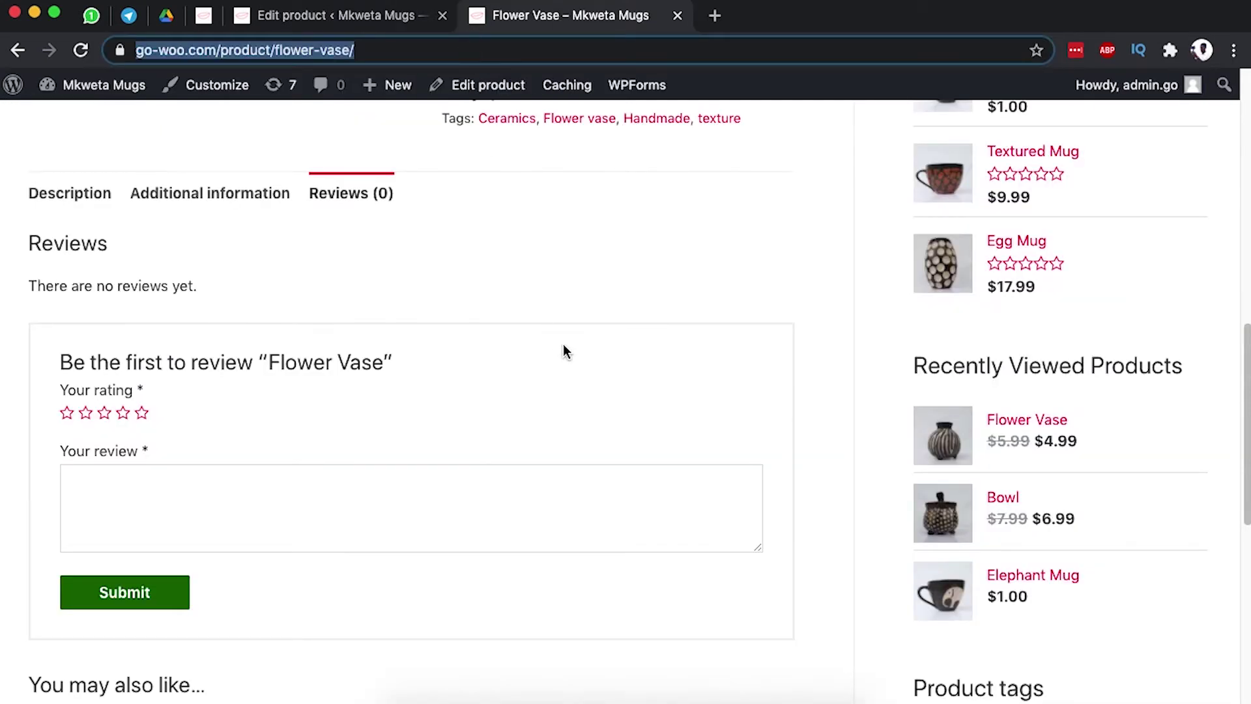
key(ctrl+Up)
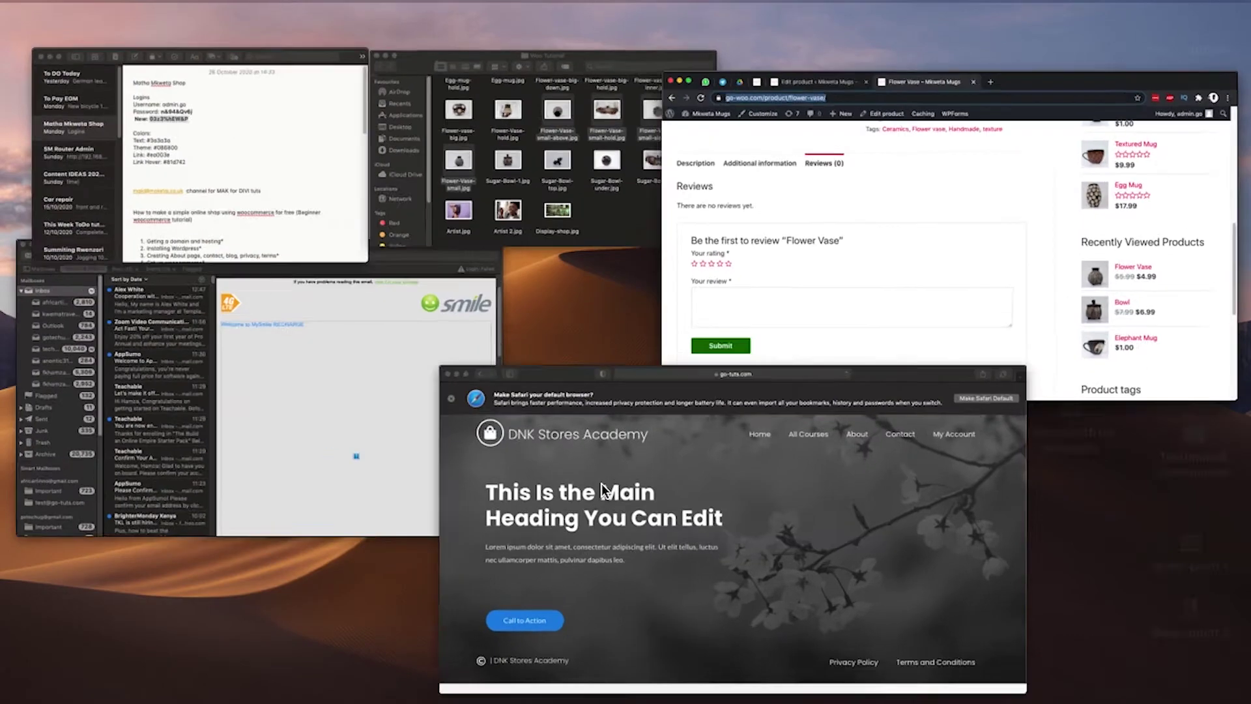
click(602, 484)
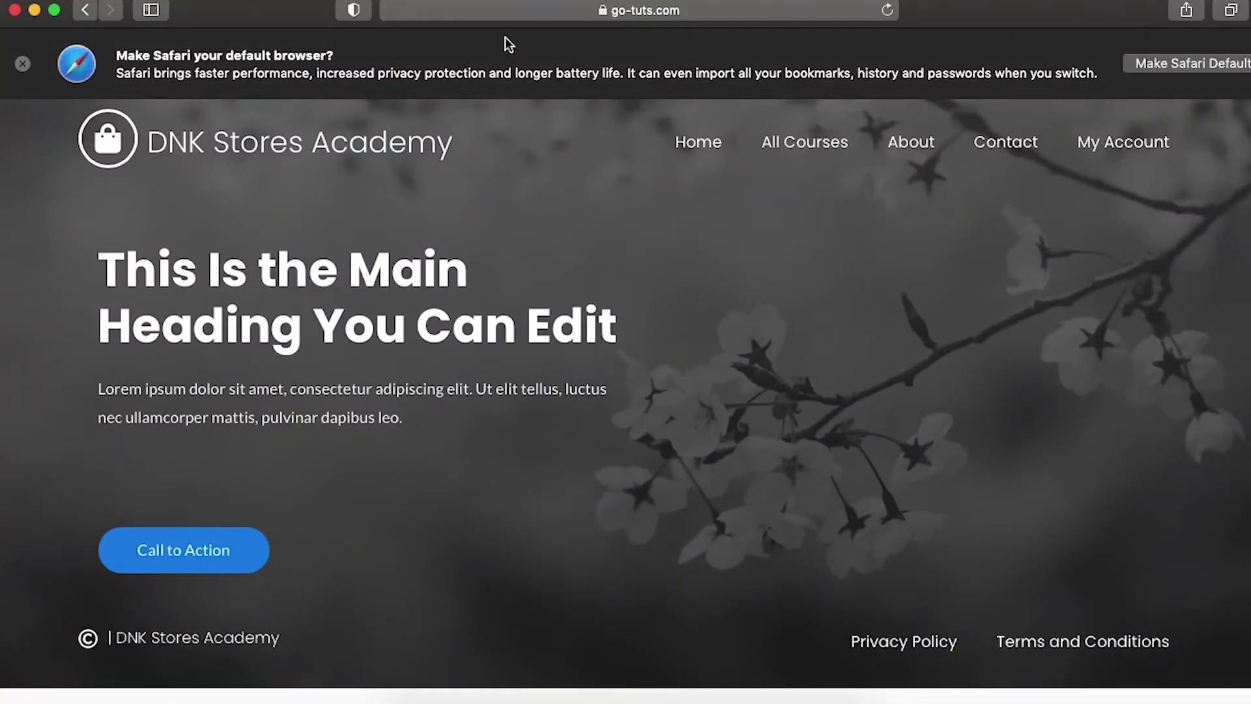
key(super+t)
text(https://go-woo.com/product/flower-vase/)
key(Return)
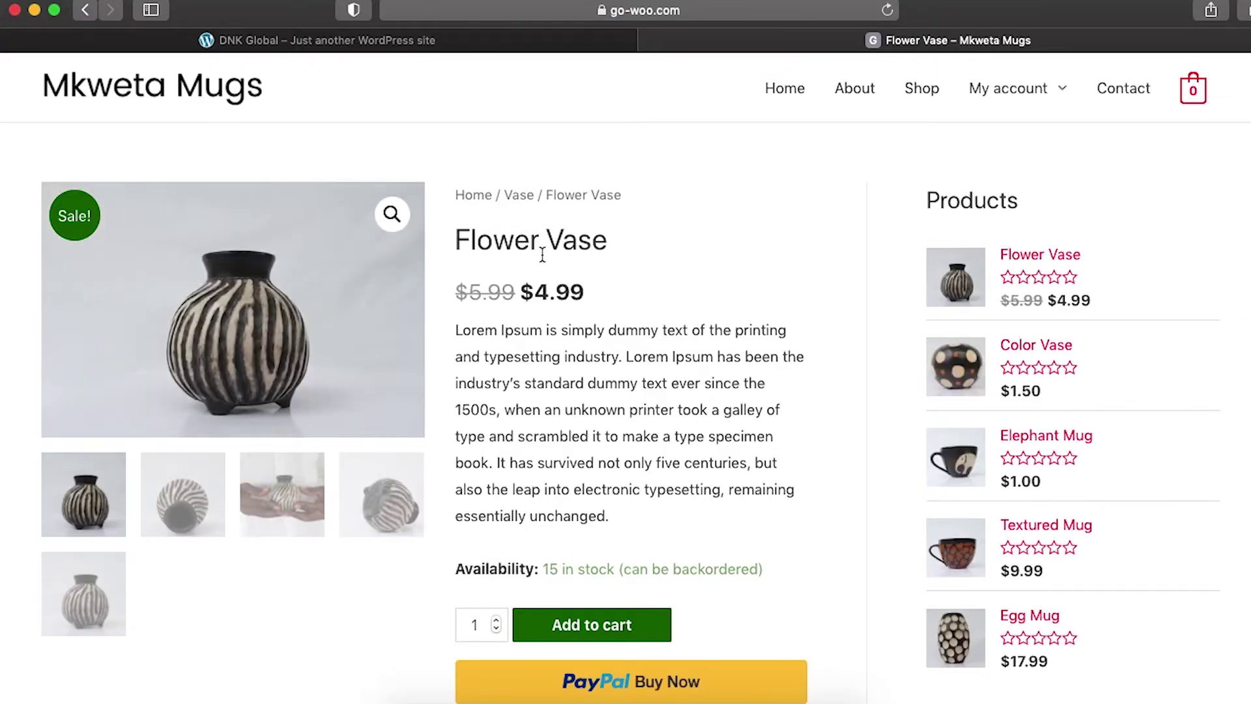
scroll(626, 388, down, 2)
scroll(635, 372, down, 4)
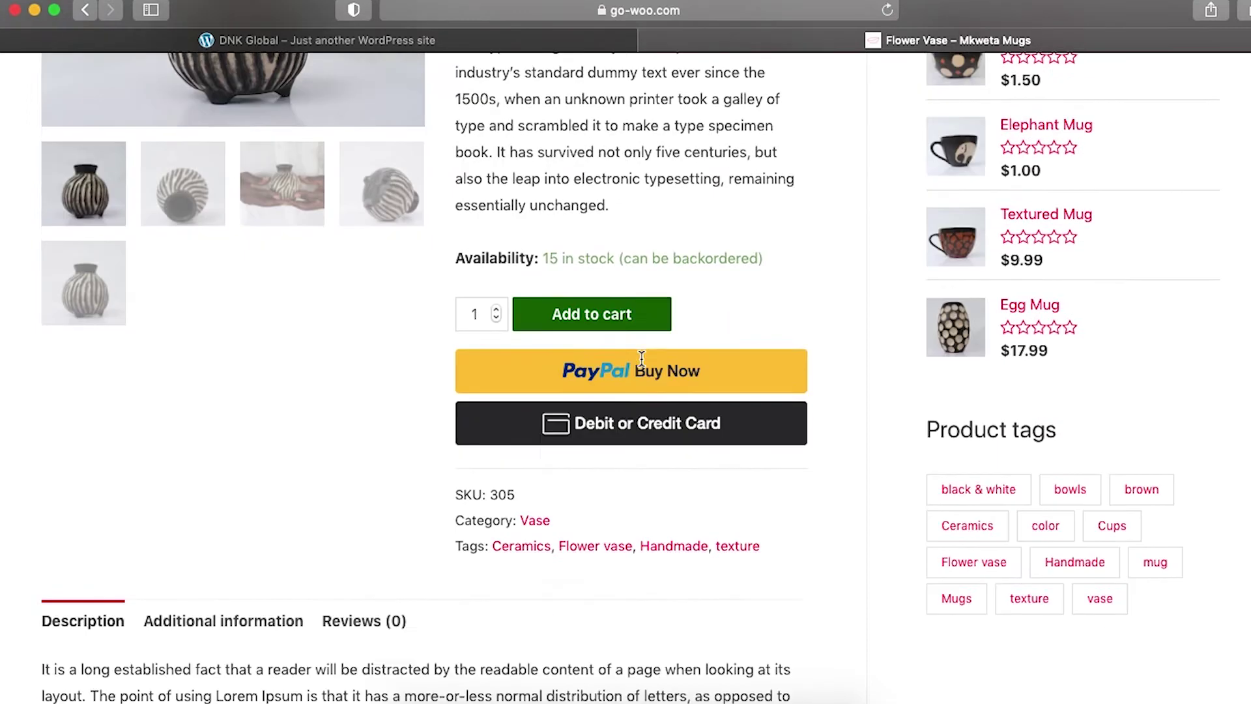
scroll(643, 356, down, 3)
scroll(642, 356, down, 5)
On Flower Vase's Reviews (0) tab, choose a four-star rating and start writing the review
click(357, 261)
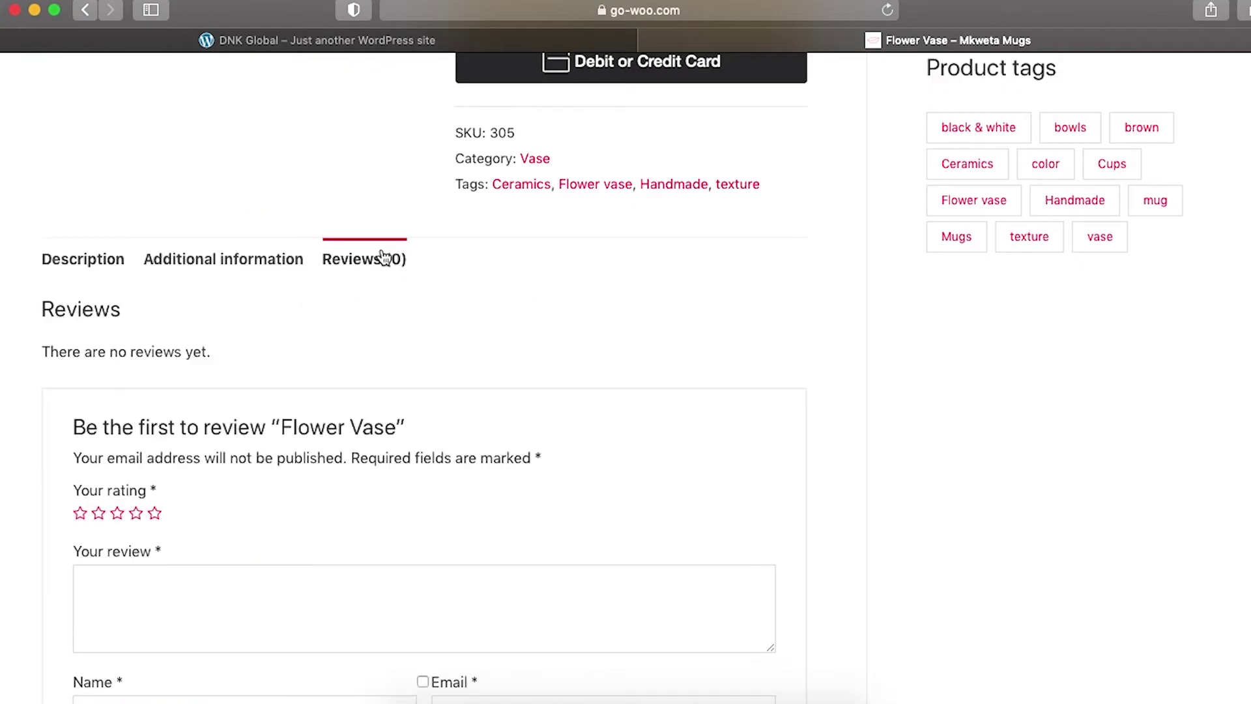
scroll(386, 283, down, 3)
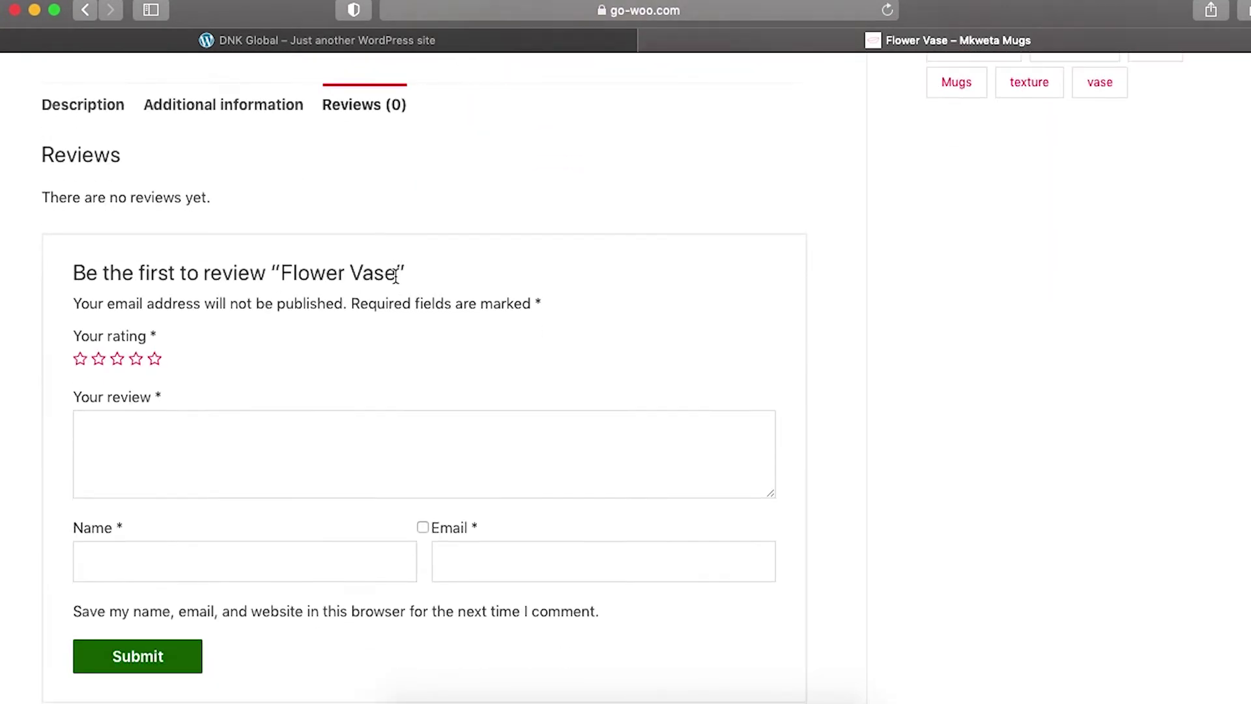
scroll(258, 333, down, 2)
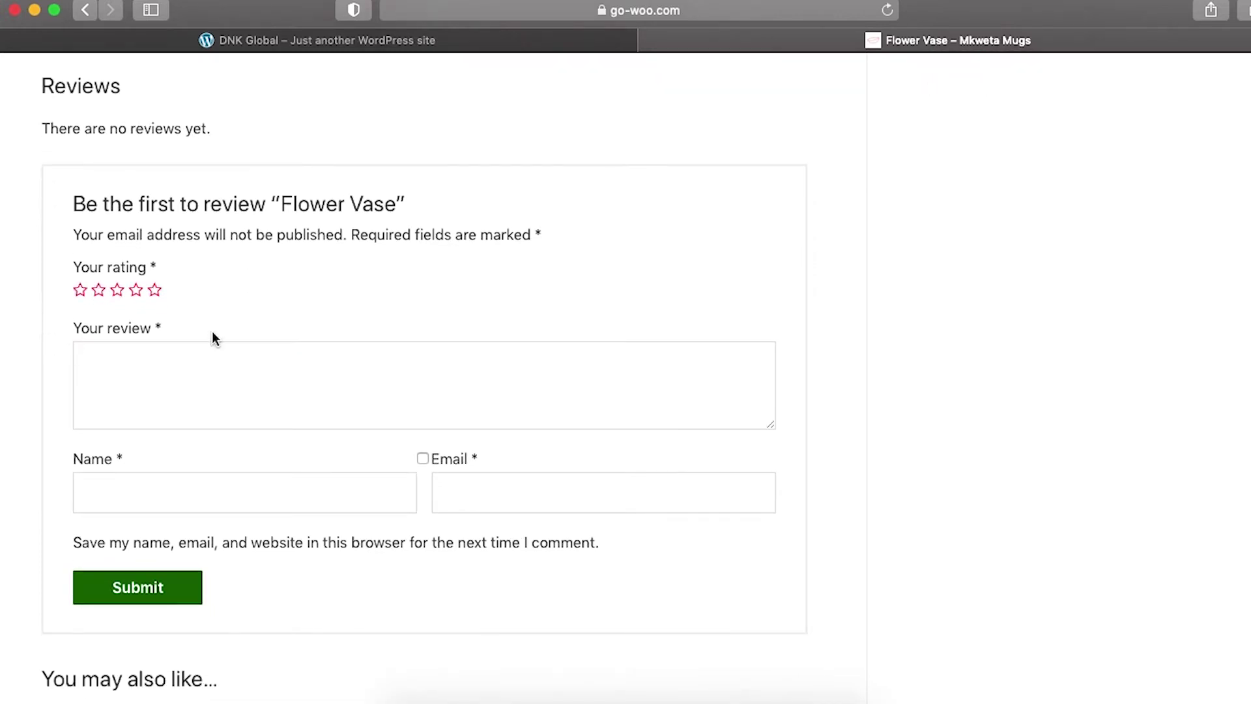
scroll(293, 303, up, 10)
scroll(339, 285, down, 10)
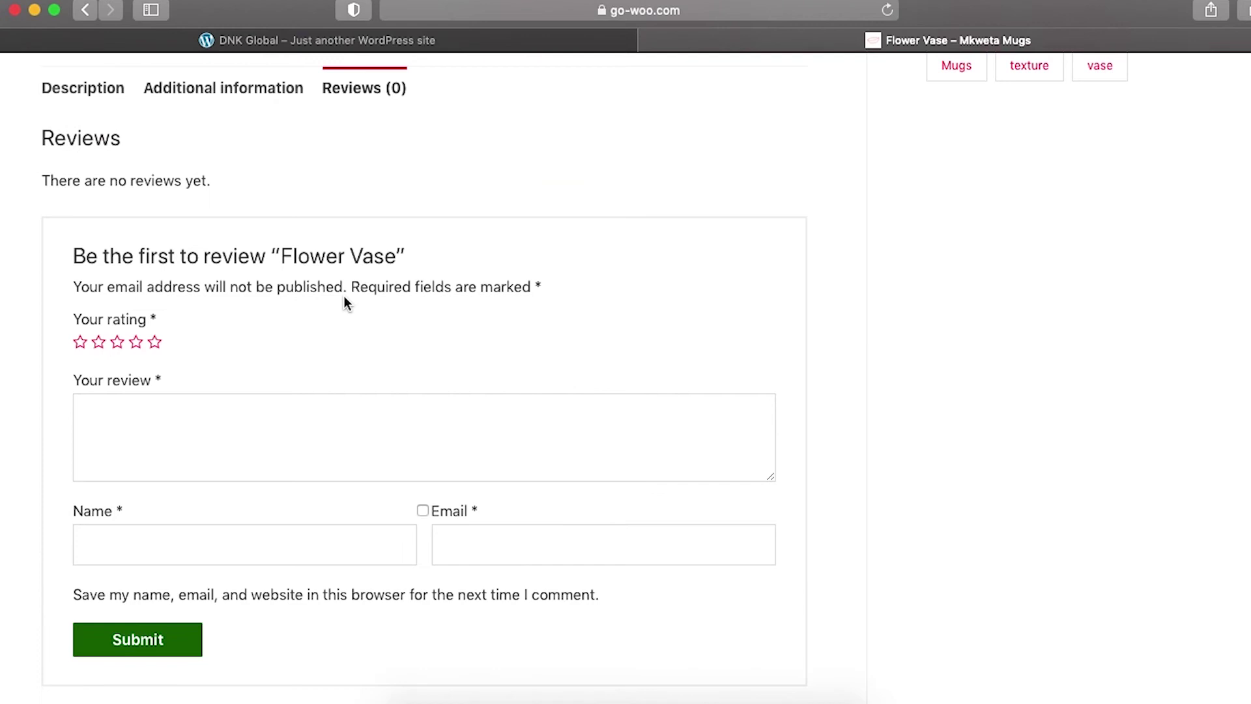
click(136, 344)
click(181, 411)
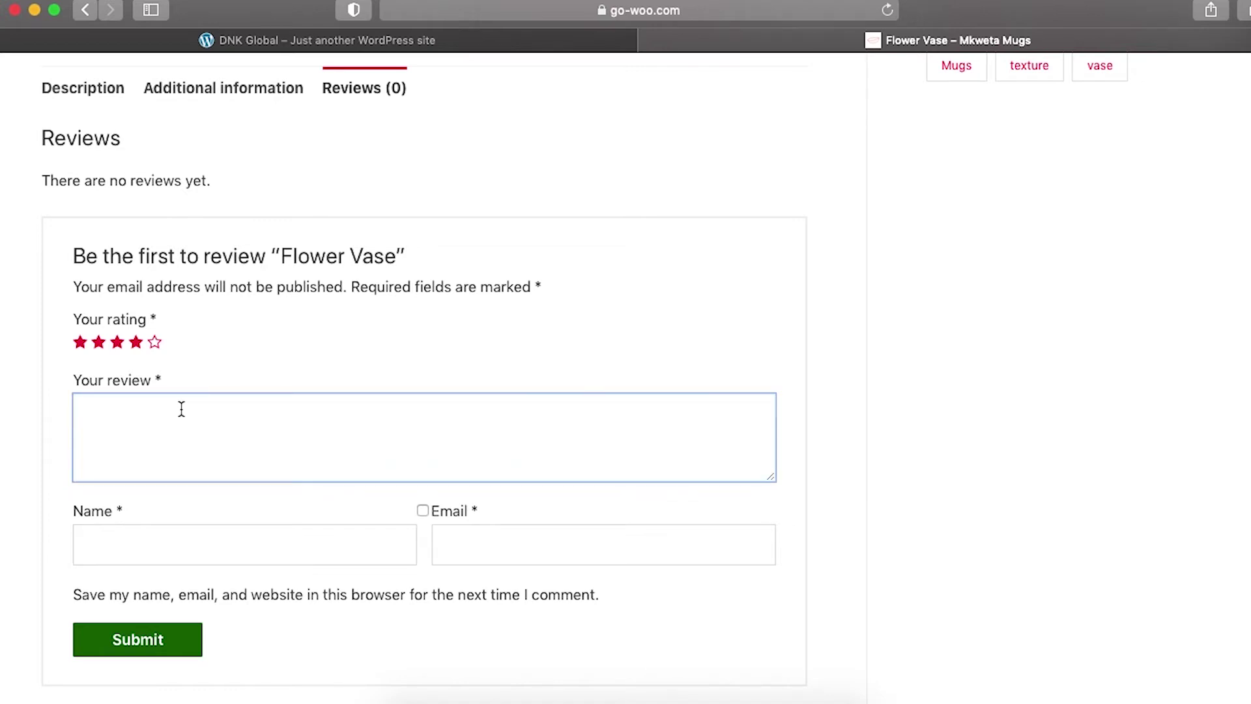
text(This is)
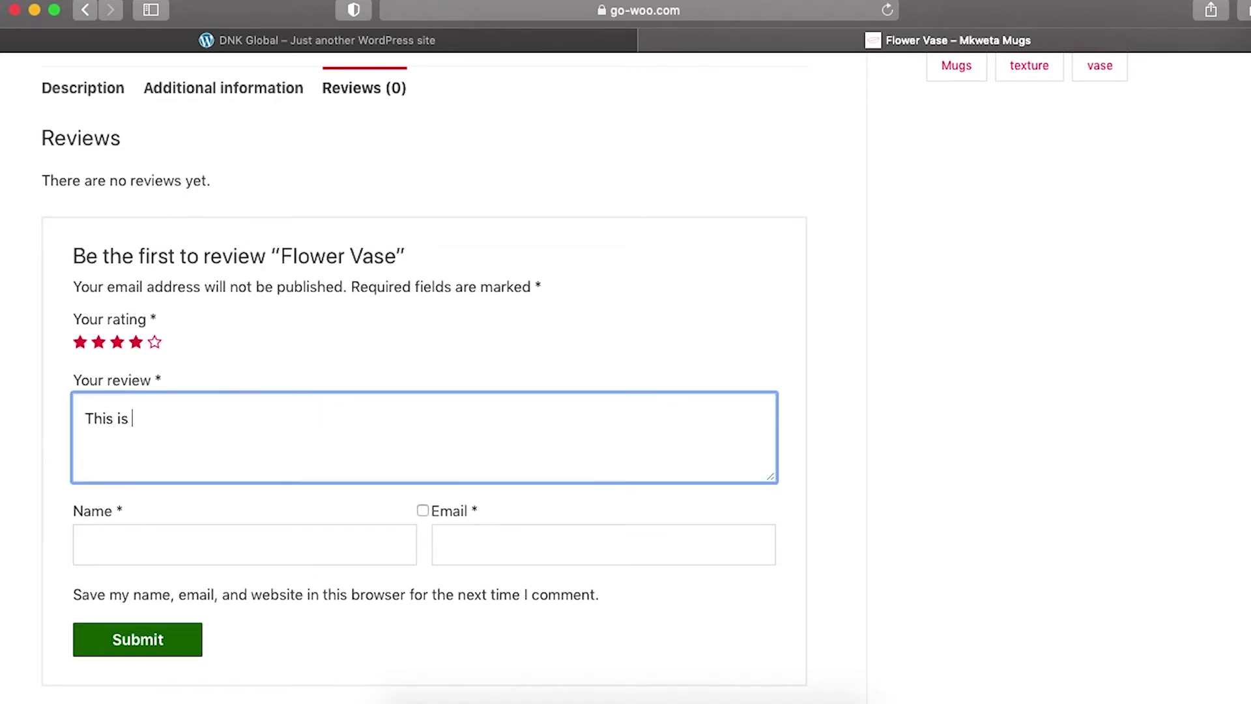
text( the best han)
text(dmade mug)
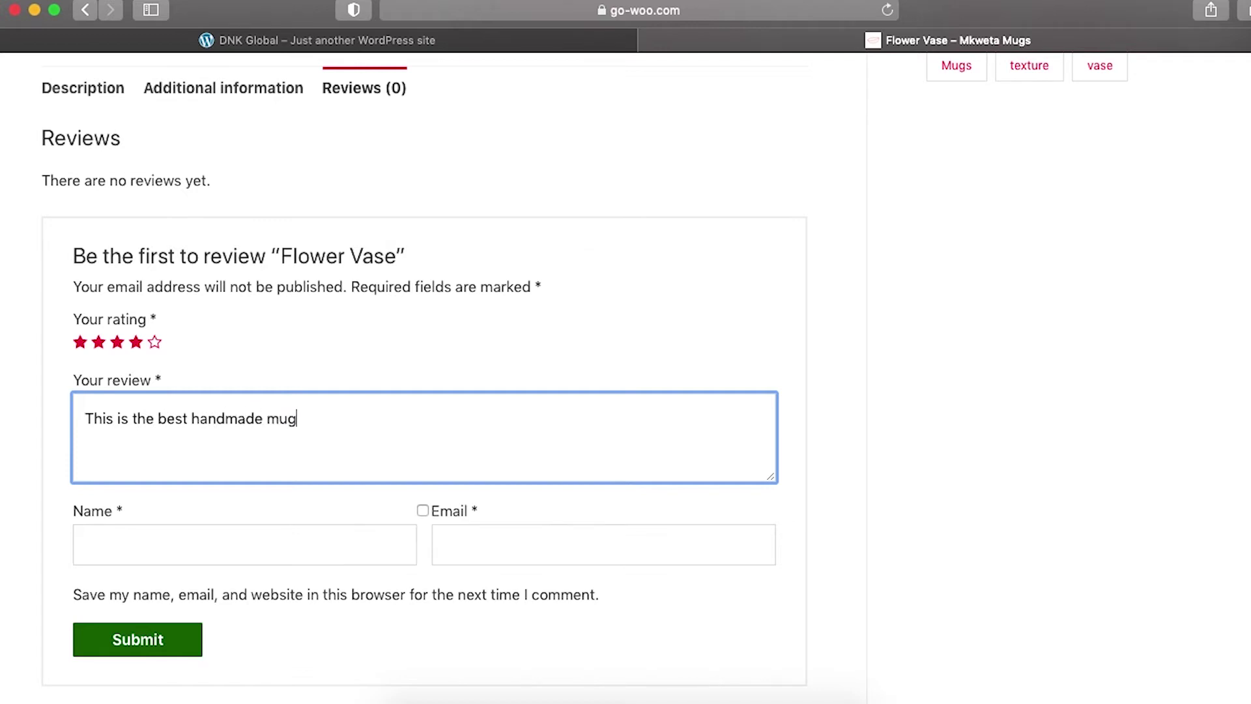
text( I have got in )
text(the house. Nex)
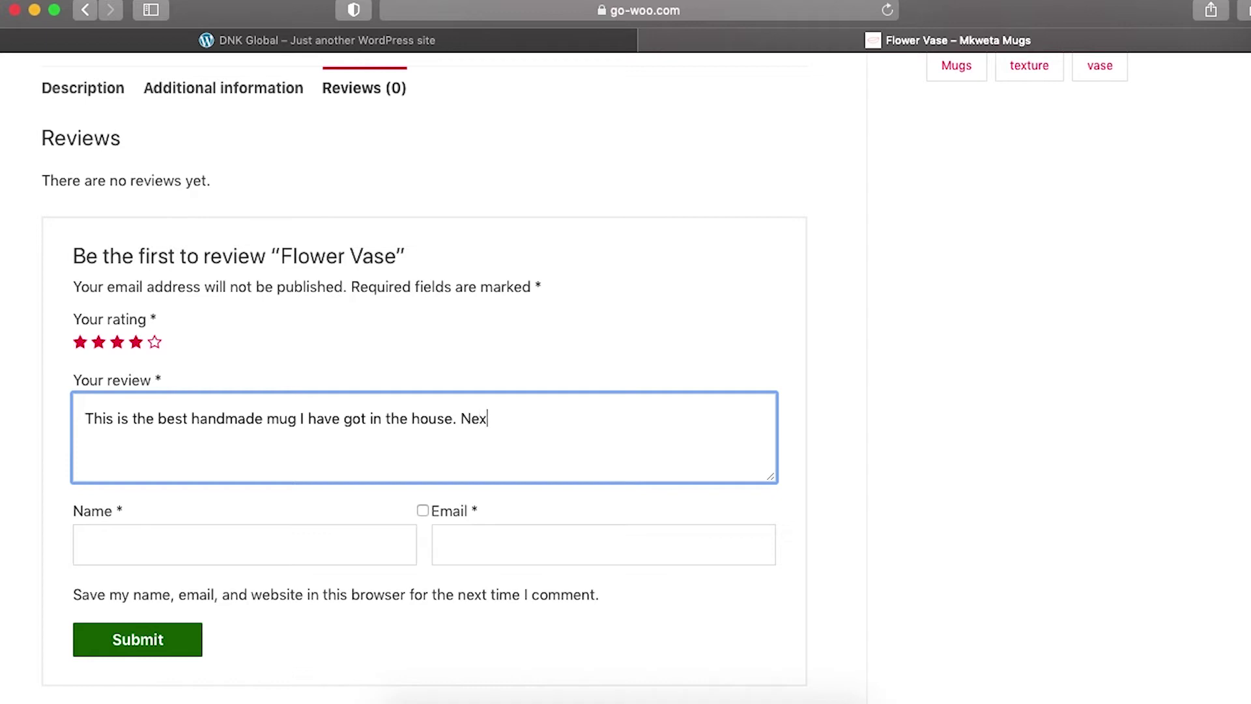
text(t kindly make su)
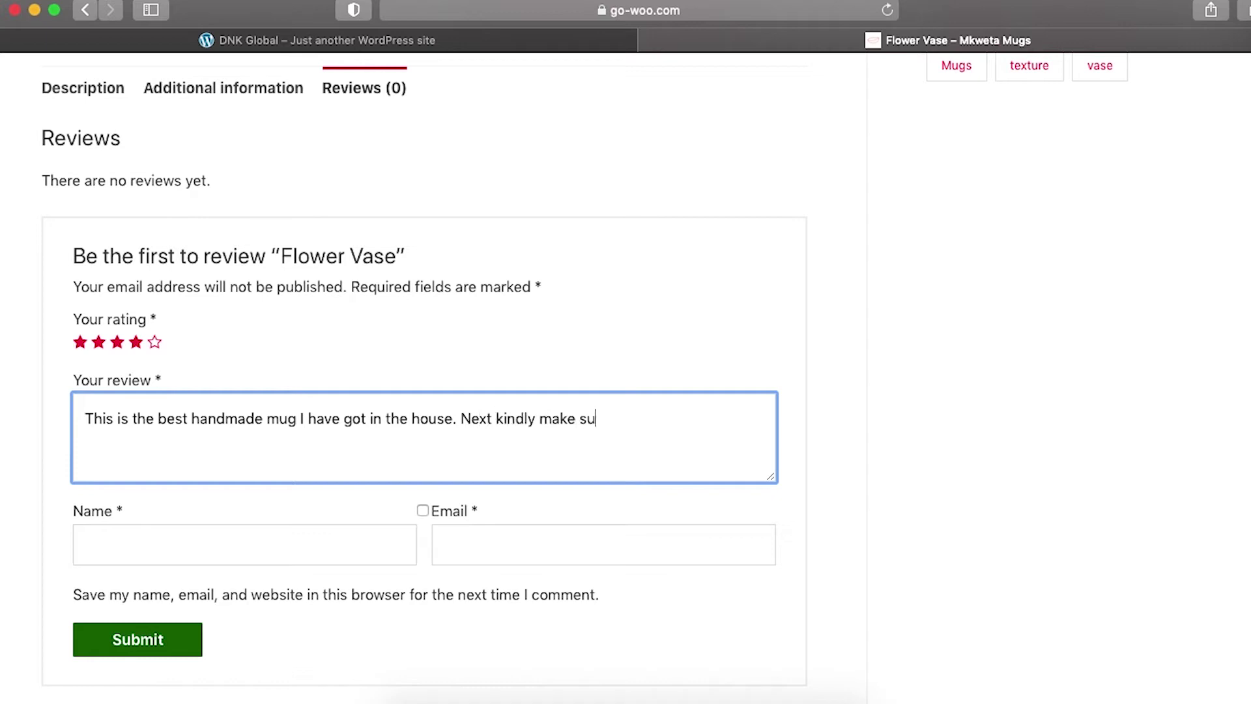
text(re the do)
text(tes in)
text( put up well.)
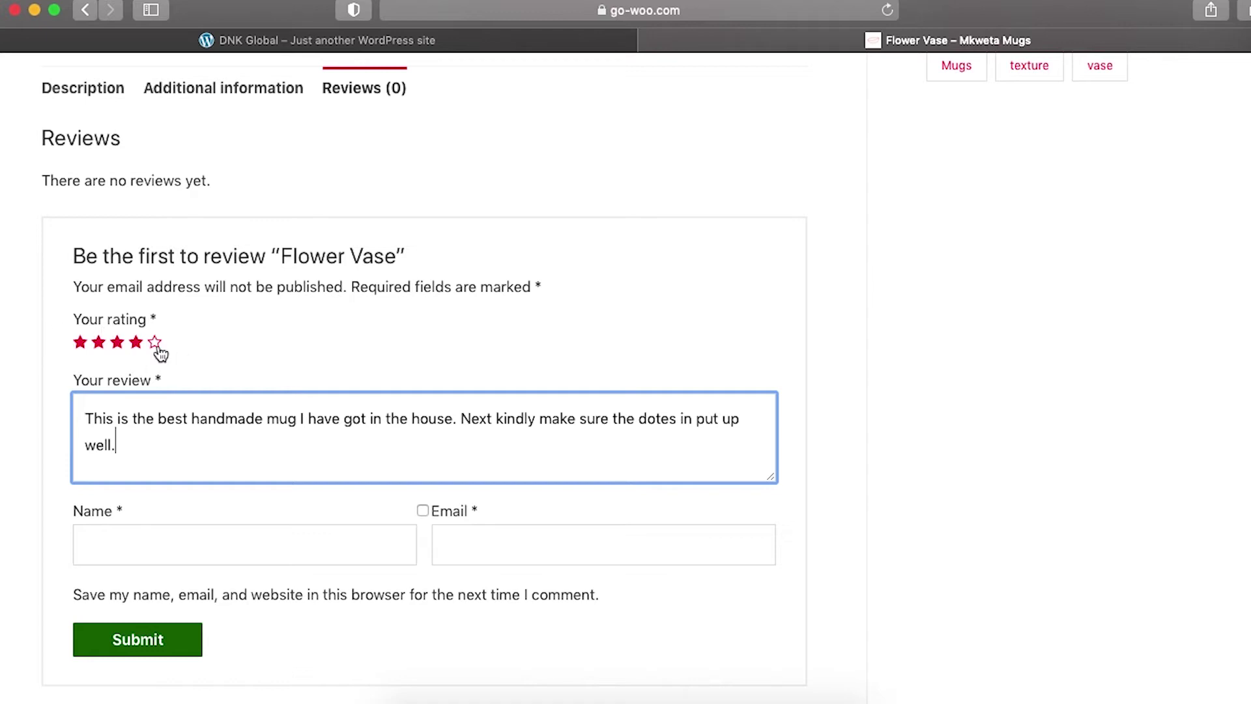
scroll(394, 427, down, 2)
Enter the reviewer name and email, fixing typos, and tick 'Save my name'
click(182, 427)
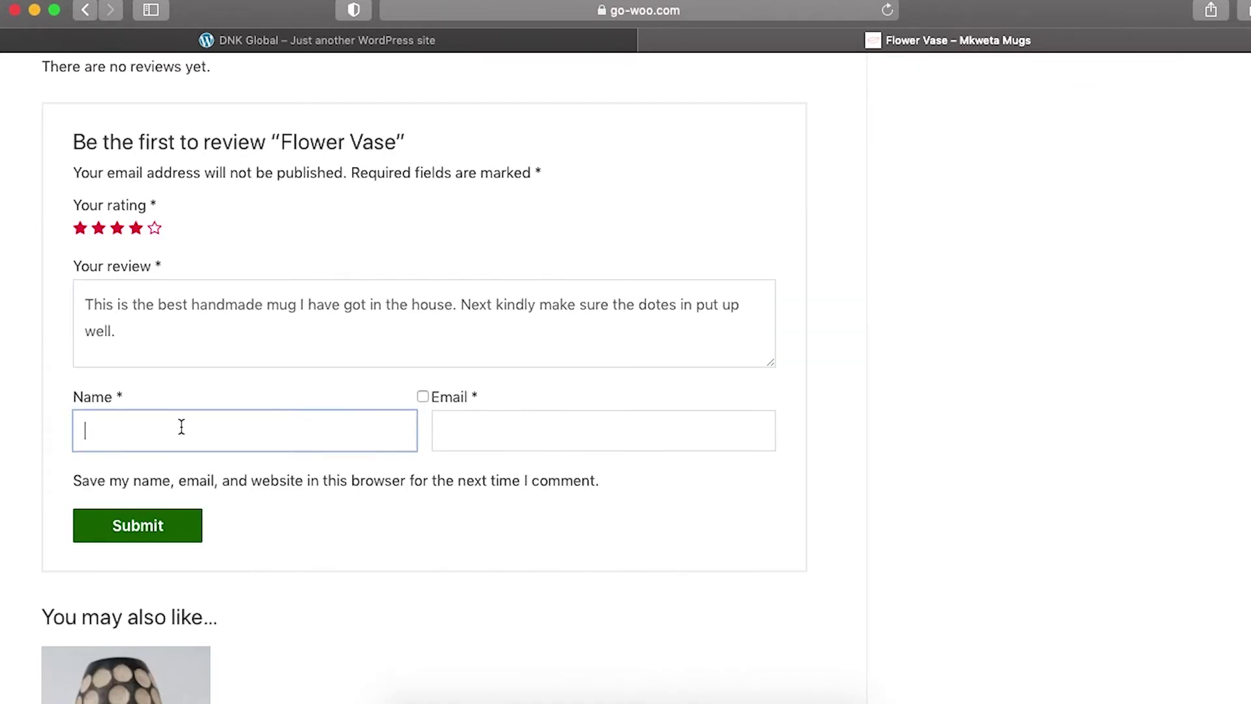
text(Ho)
key(BackSpace)
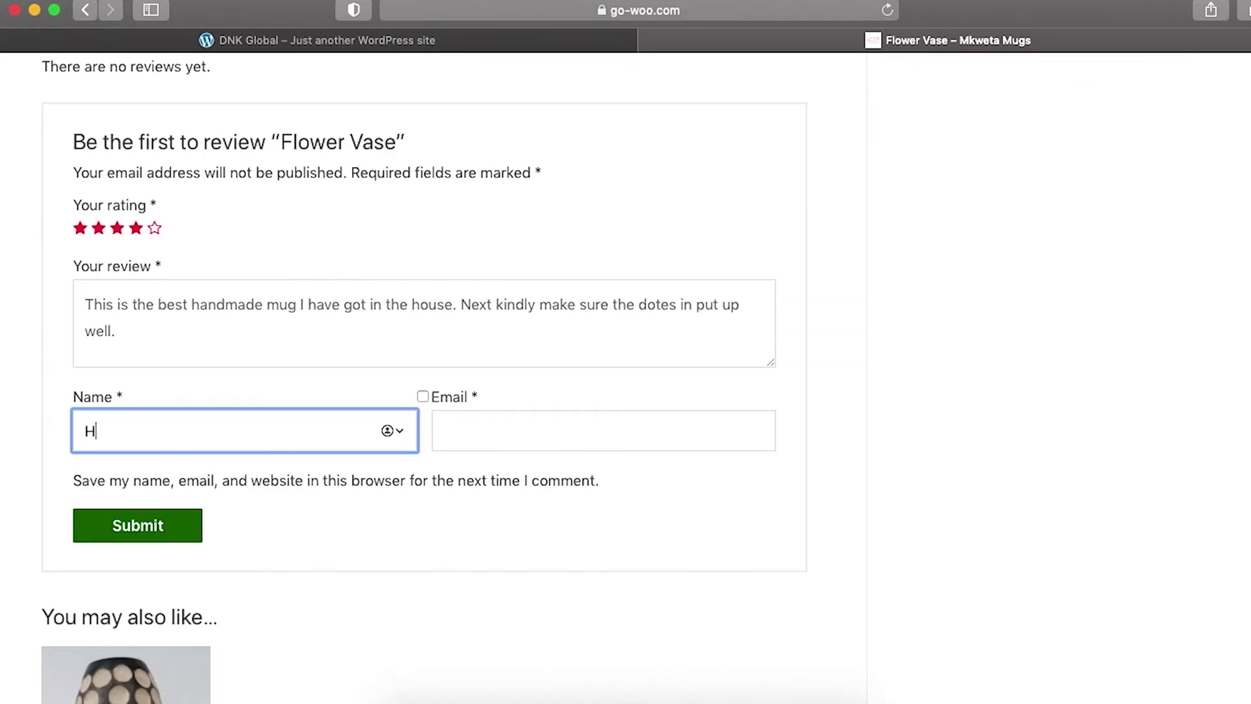
key(BackSpace)
text(John Deo)
click(423, 397)
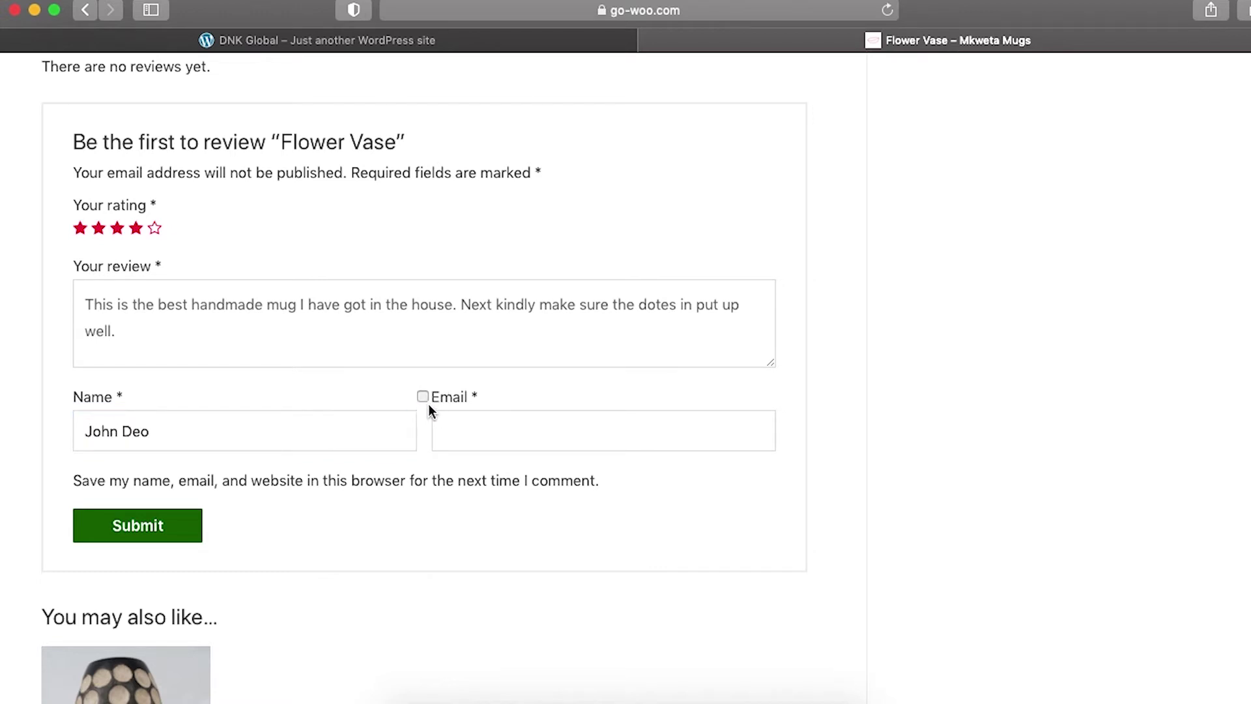
click(488, 435)
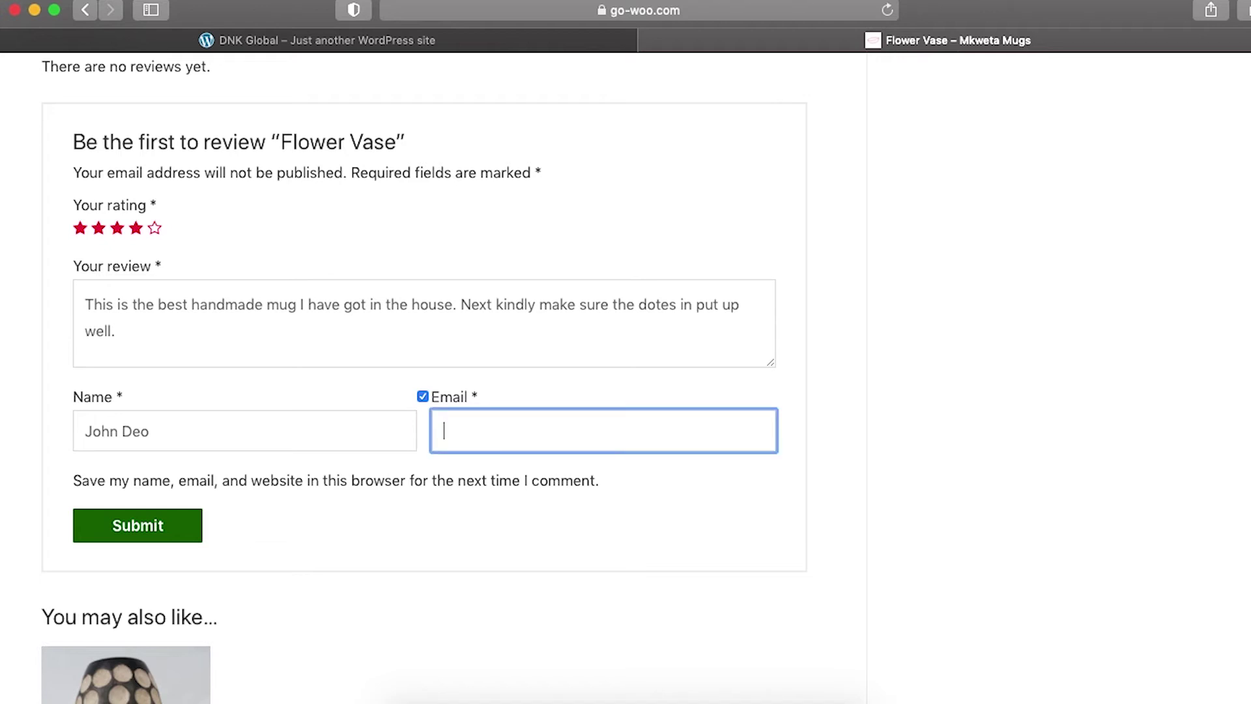
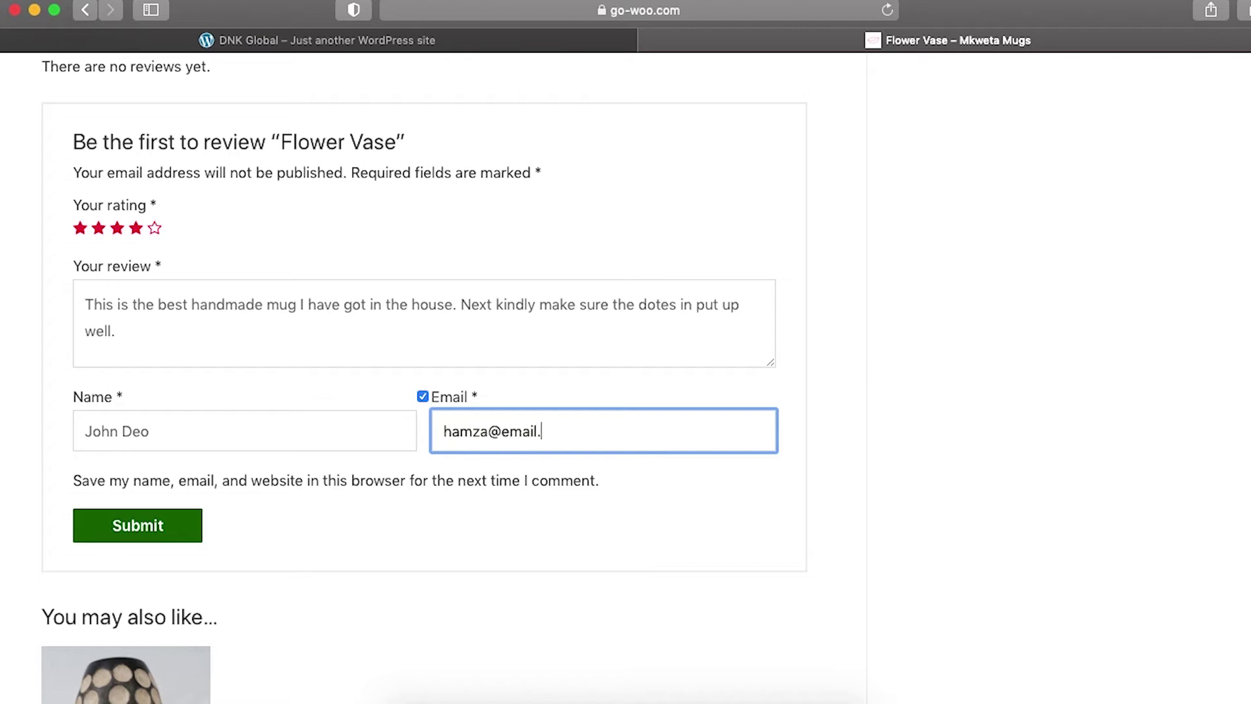
scroll(285, 523, down, 1)
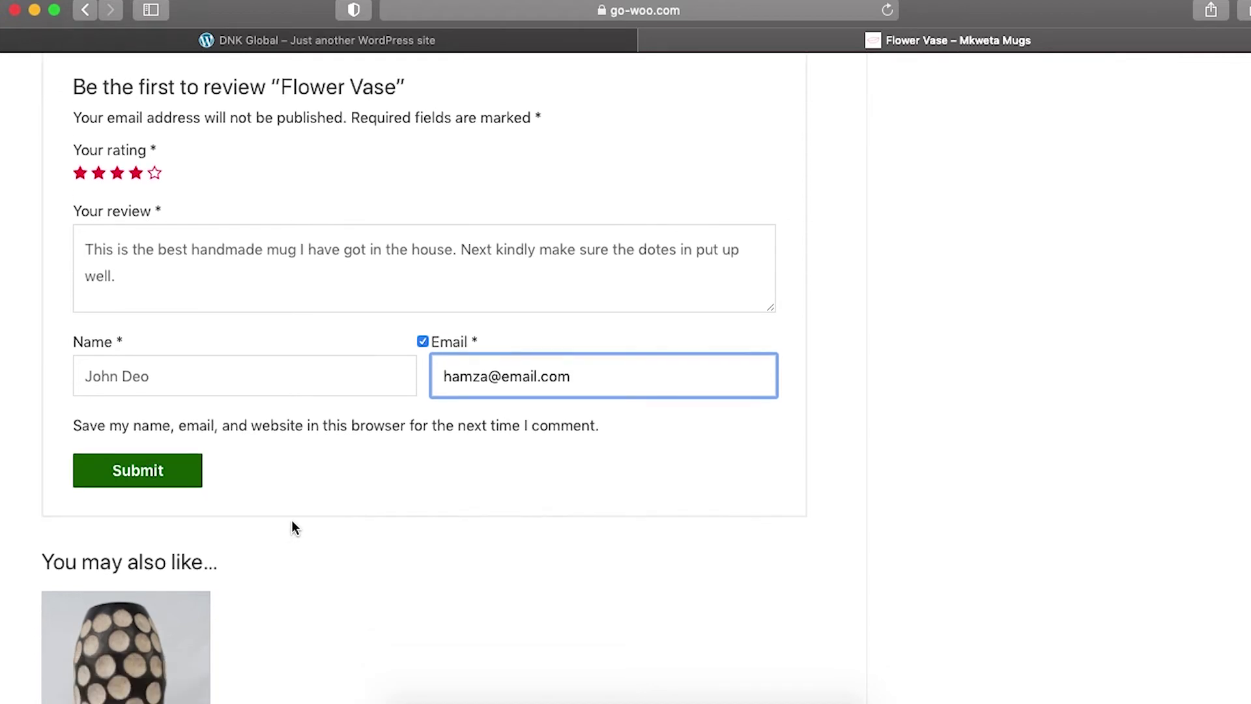
Submit the four-star Flower Vase review so it appears awaiting approval
click(148, 472)
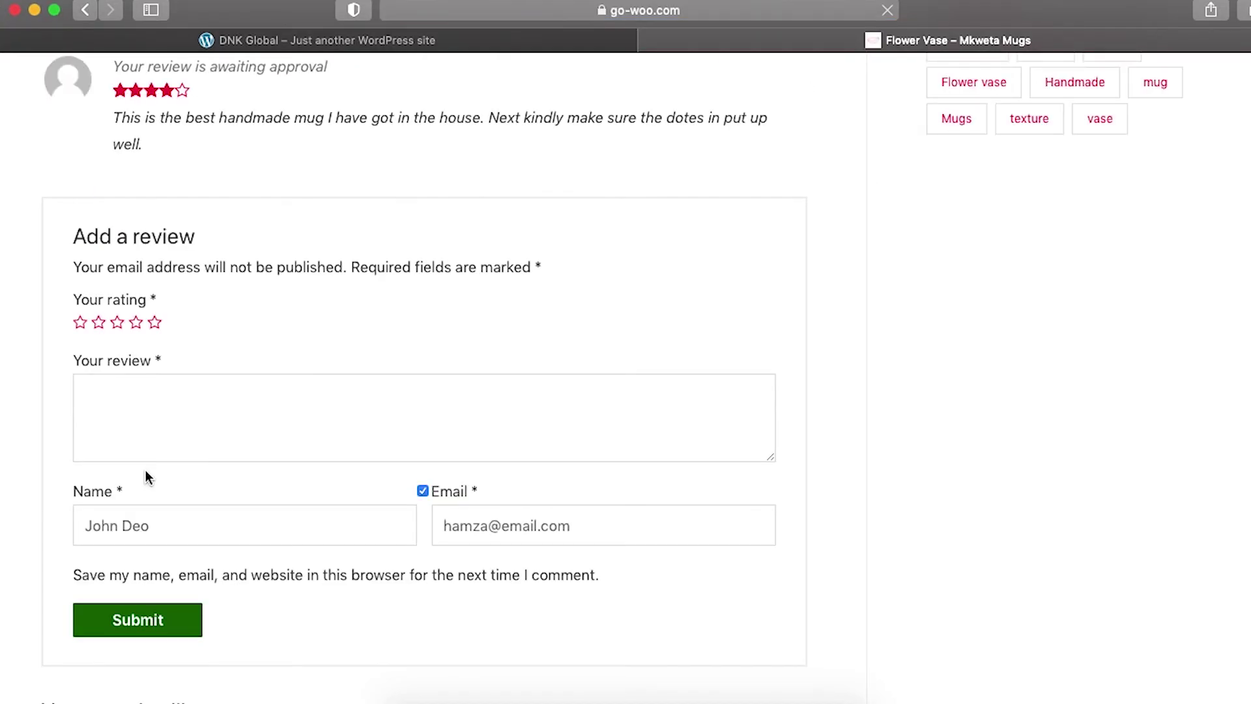
scroll(142, 474, up, 4)
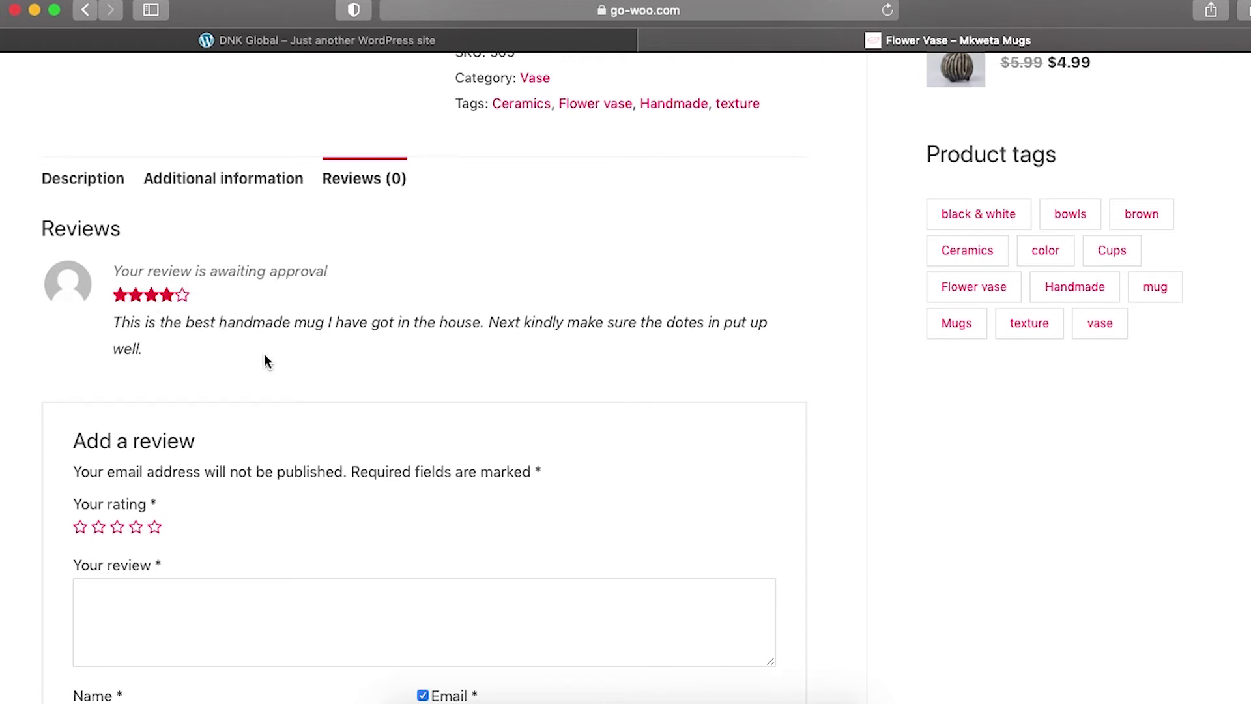
Switch back to Chrome's Edit product tab and go to the WordPress dashboard
key(ctrl+Up)
click(877, 199)
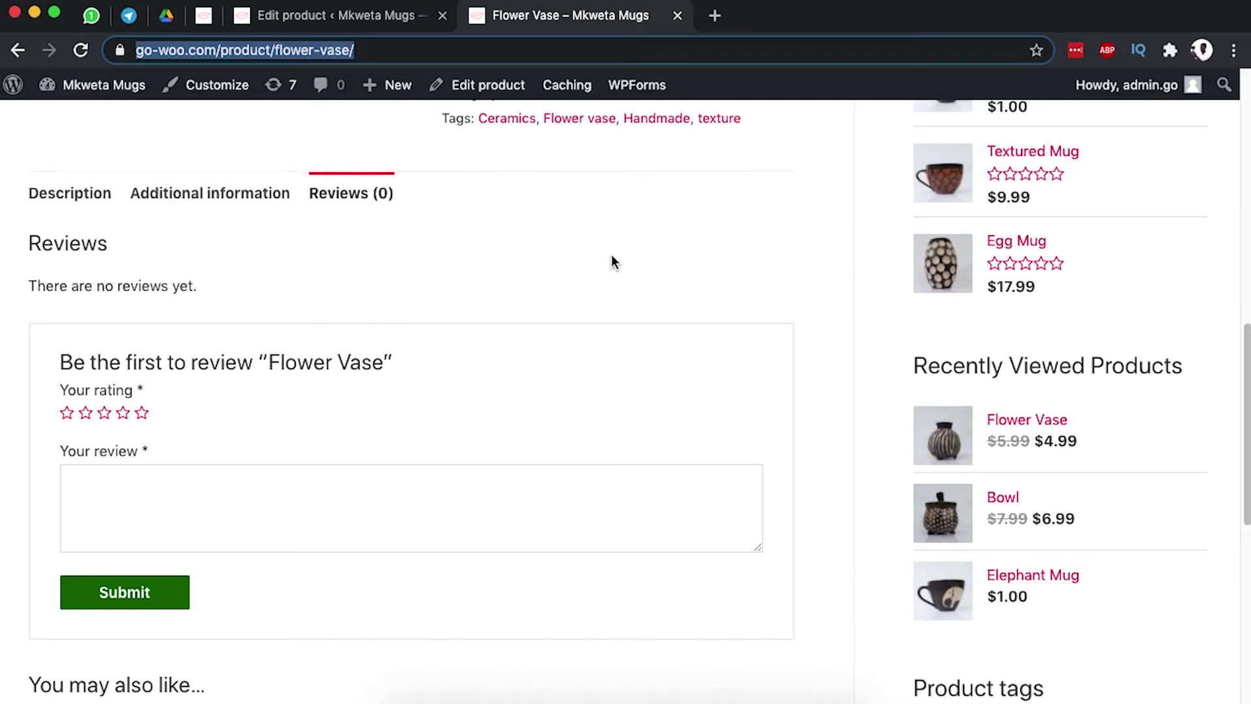
click(278, 20)
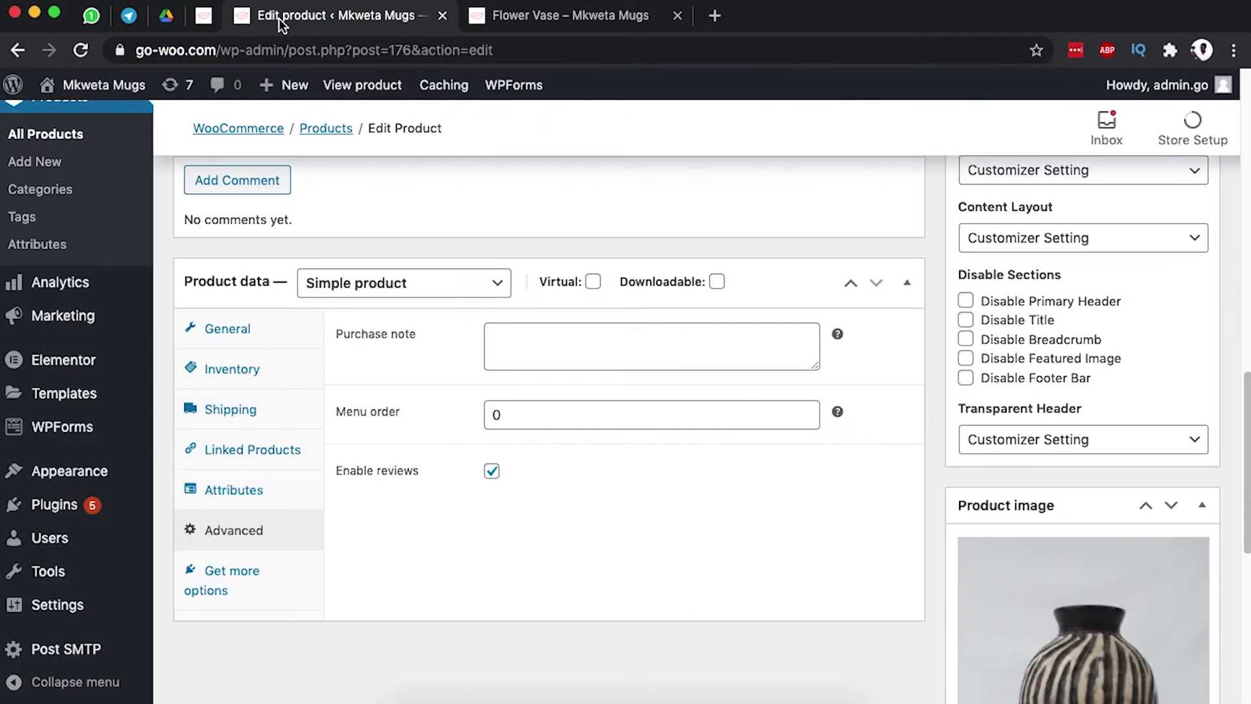
scroll(92, 271, up, 3)
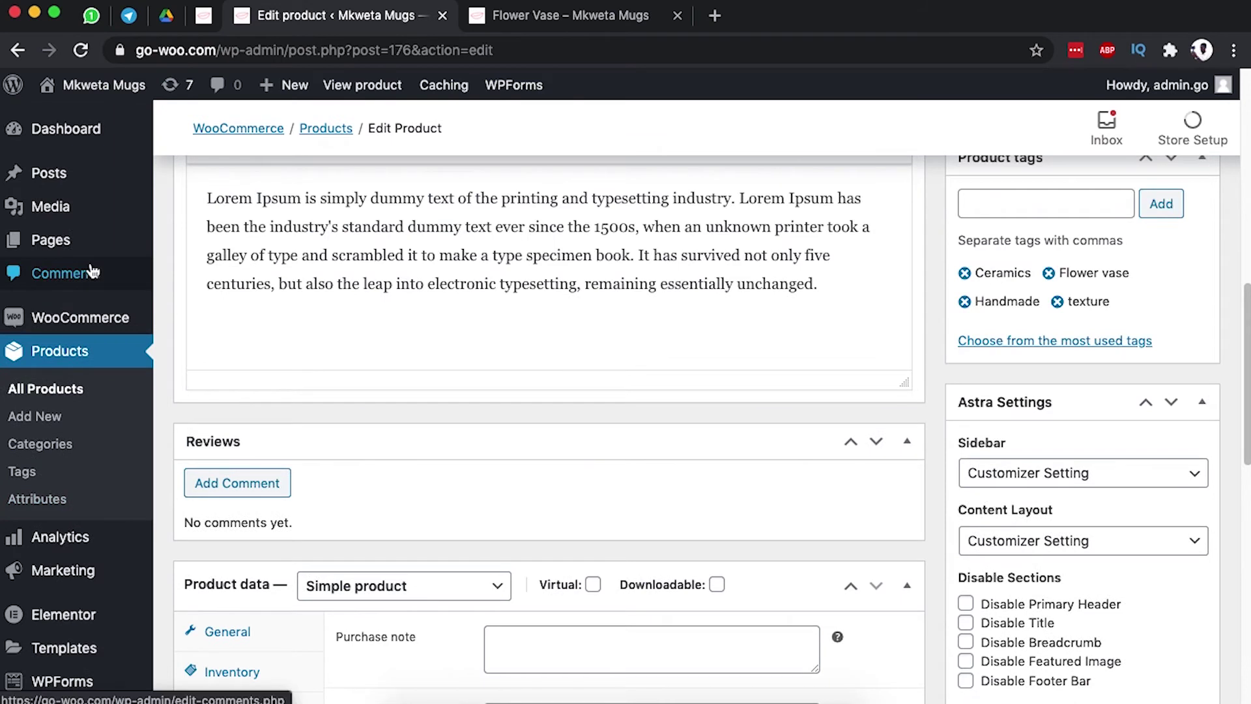
click(67, 136)
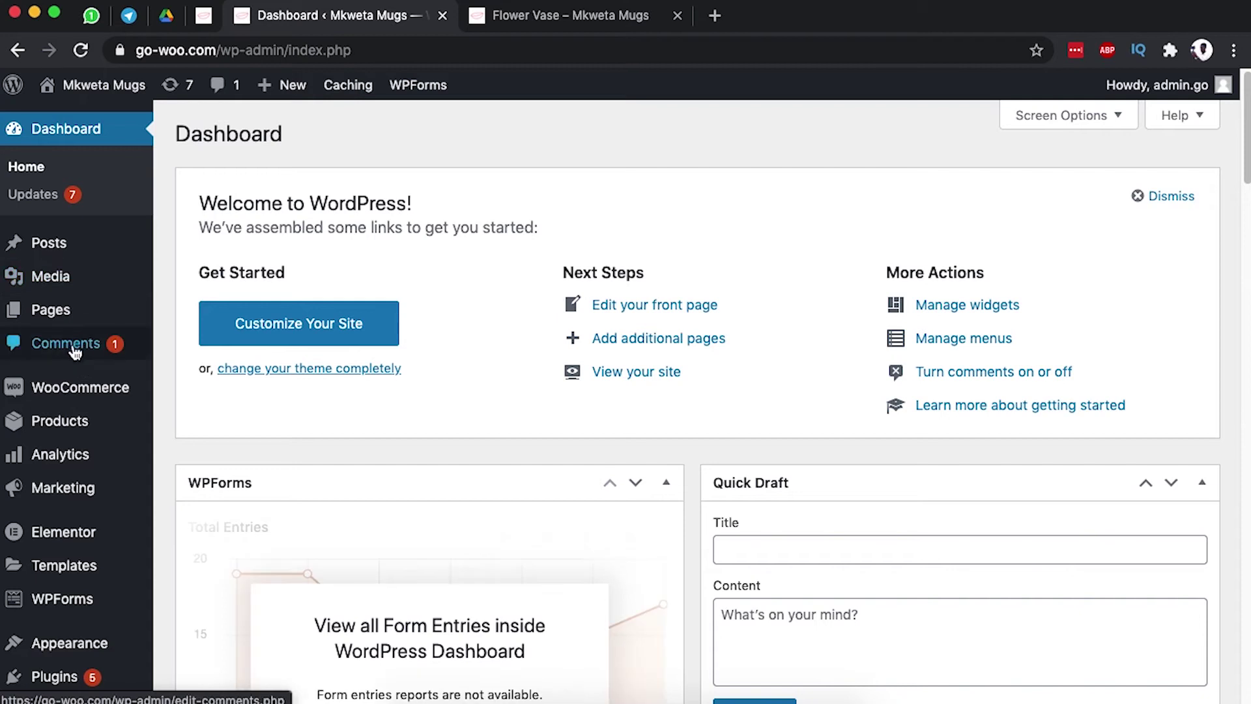
Open the Comments list and approve John Deo's pending Flower Vase review
click(70, 347)
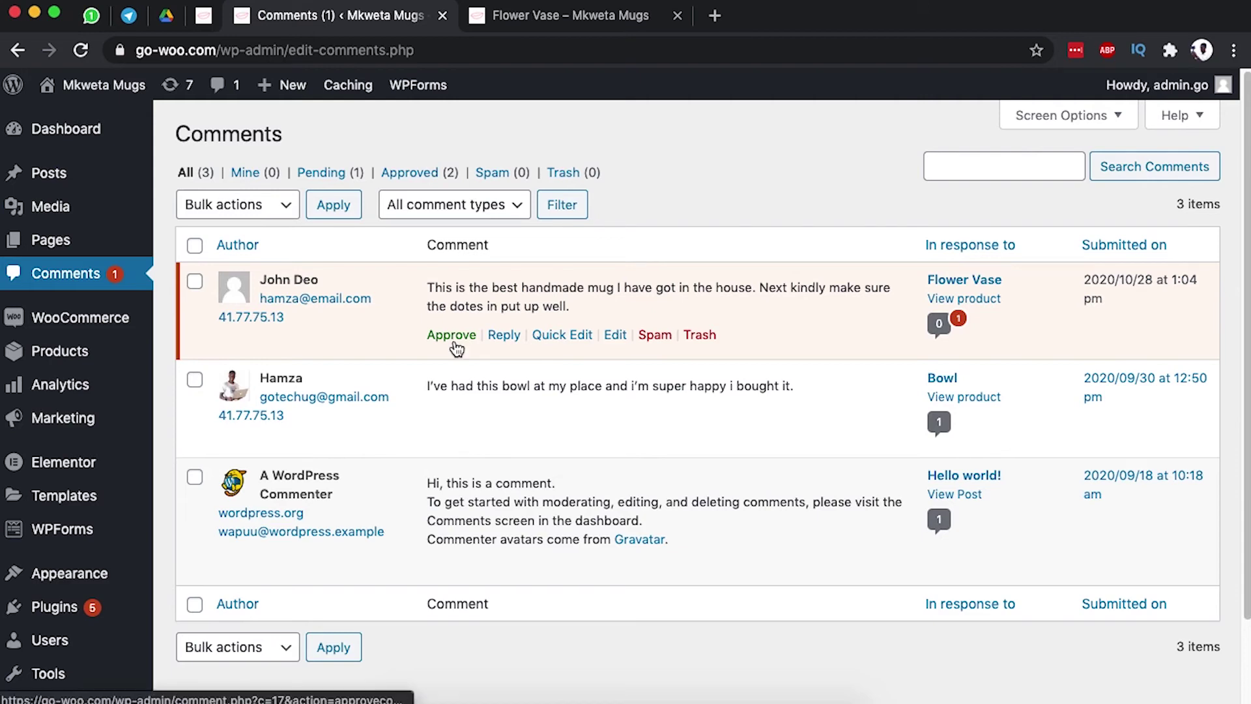
key(ctrl+Up)
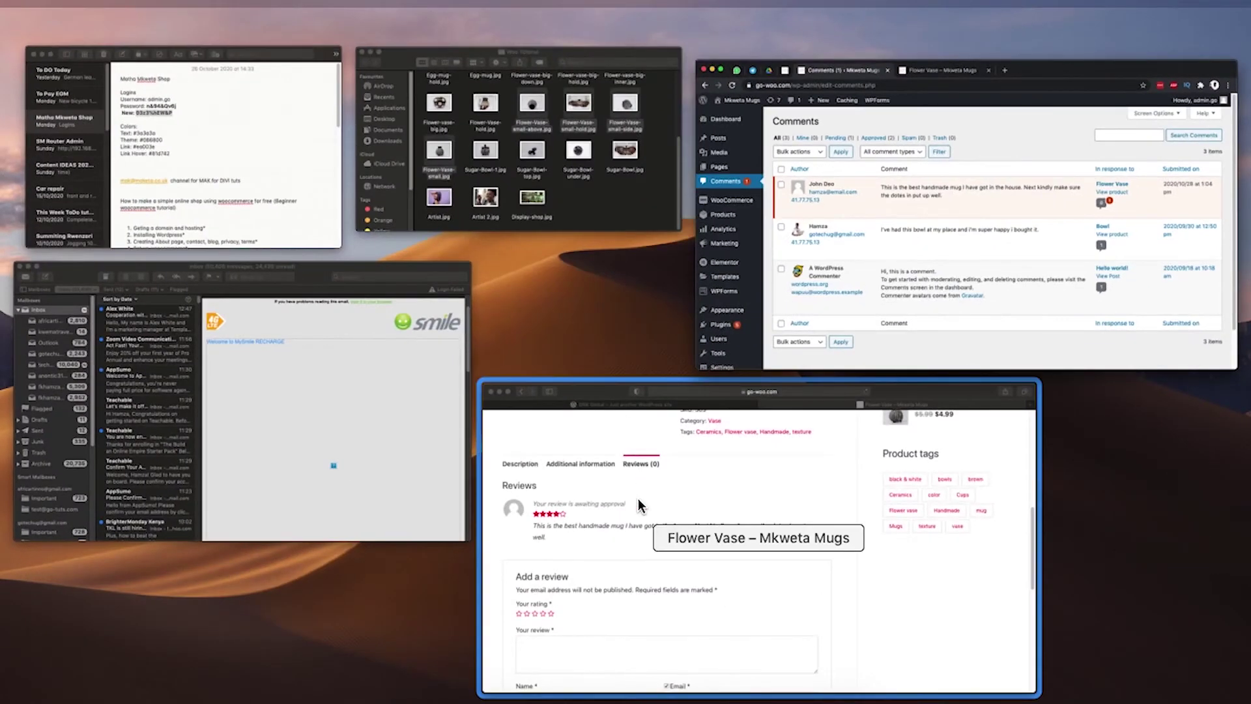
click(638, 498)
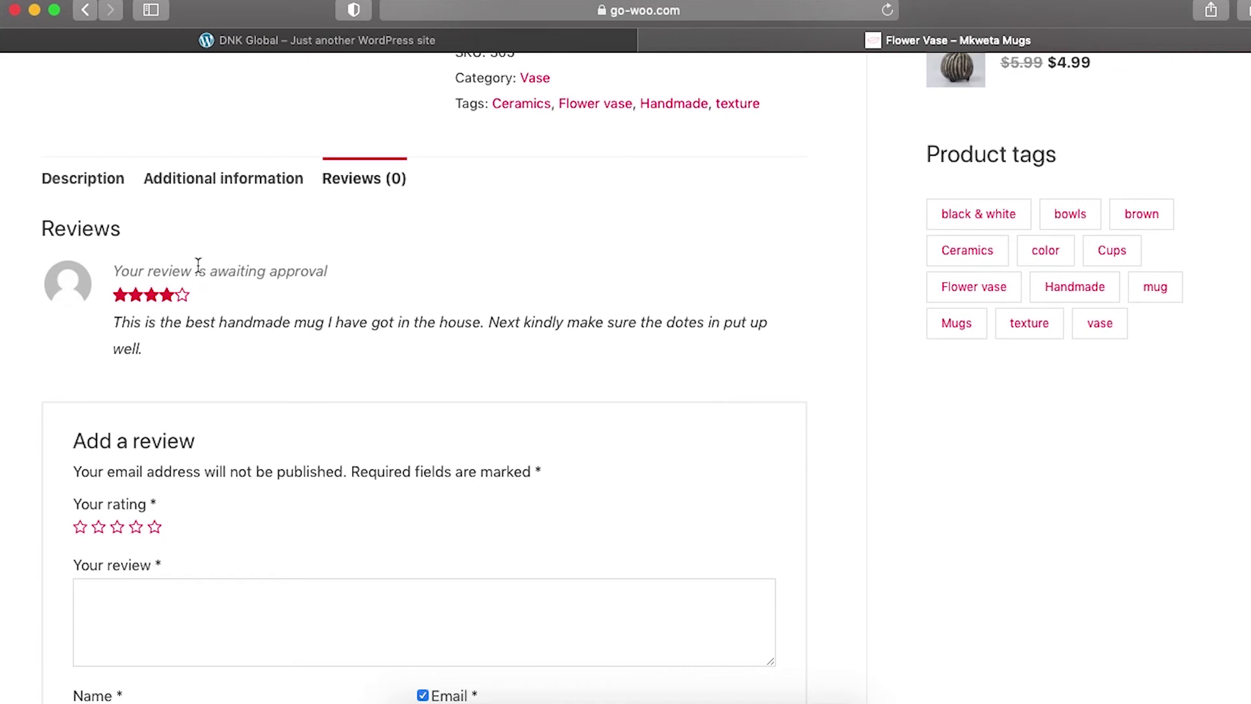
key(ctrl+Up)
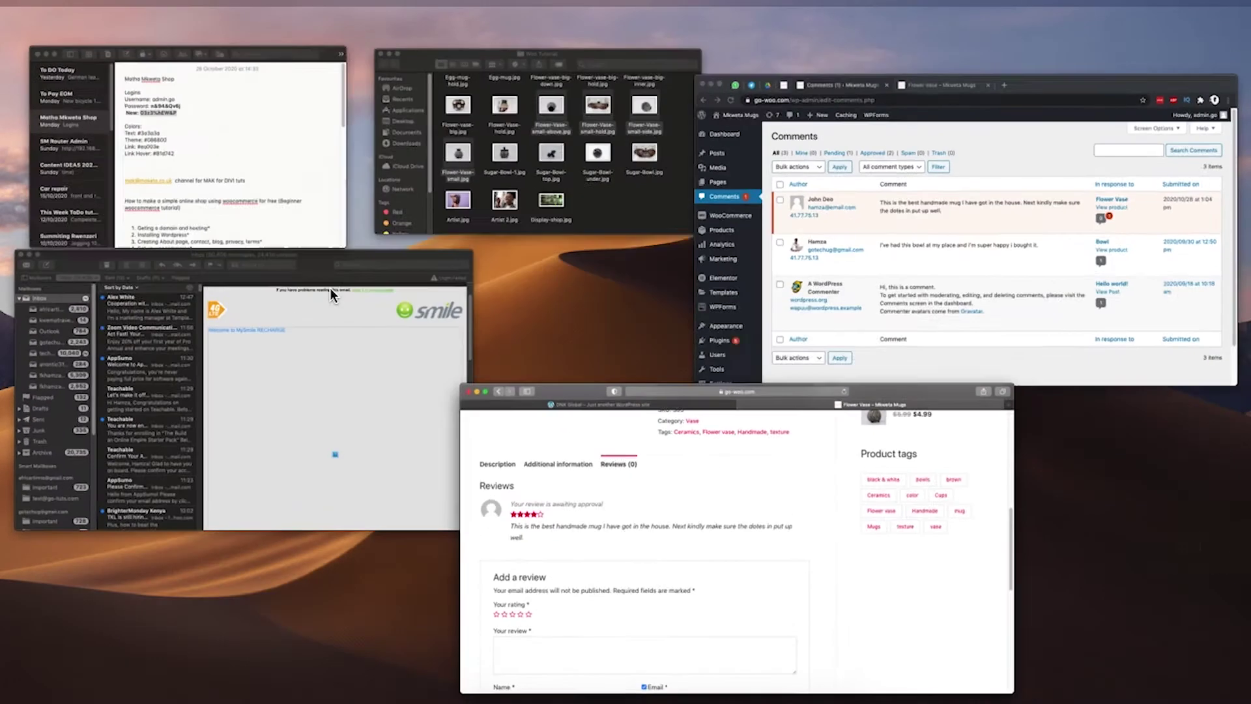
click(1050, 237)
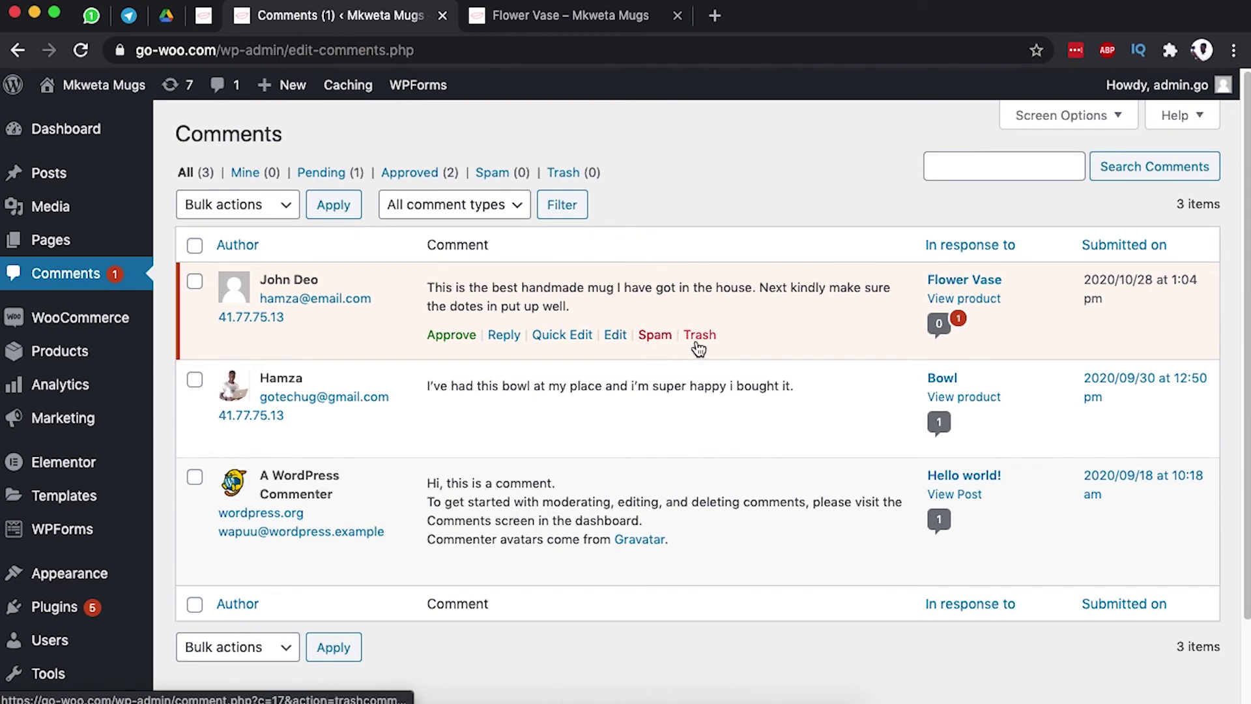
click(456, 336)
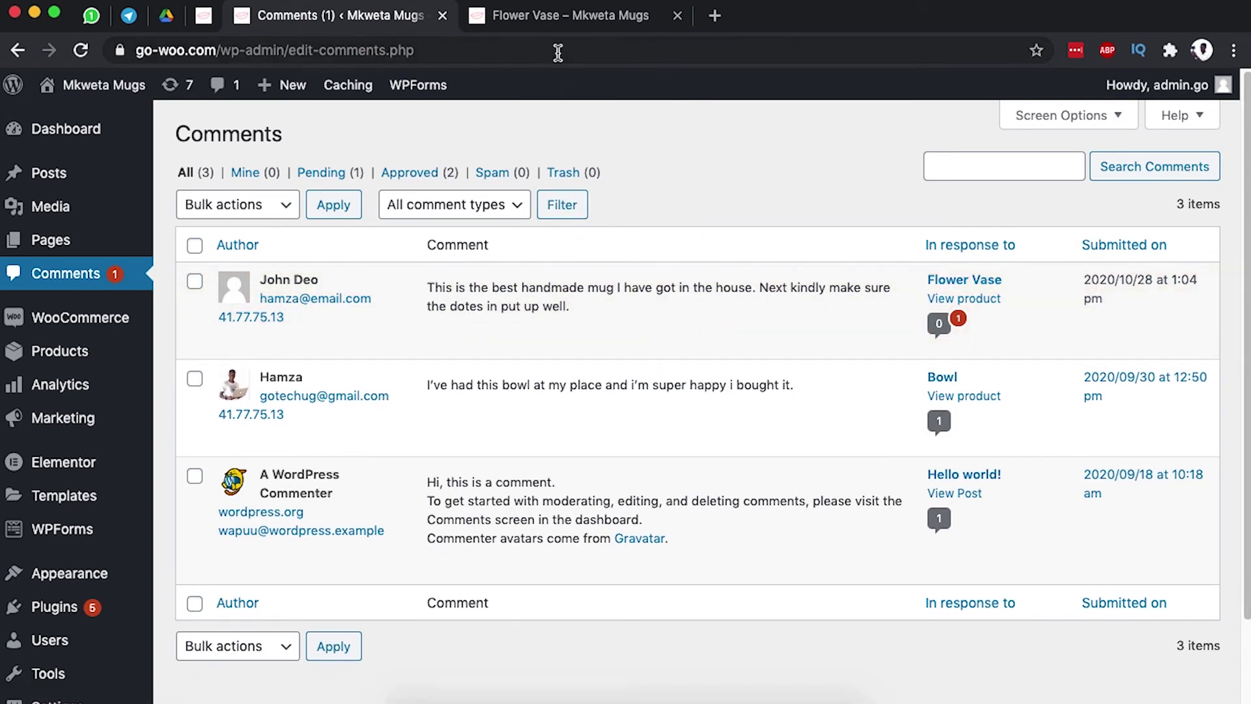
key(ctrl+Up)
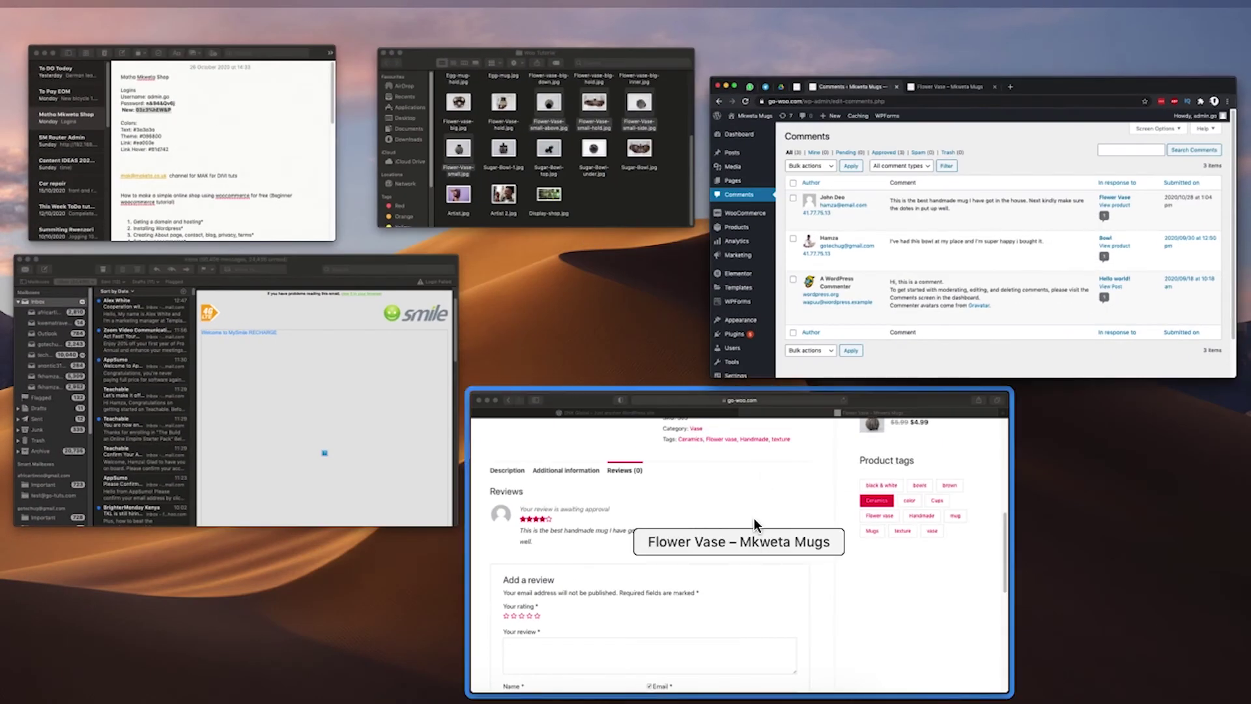
In Safari, go to Shop and open Flower Vase, now showing a four-star review
click(753, 523)
scroll(594, 446, up, 10)
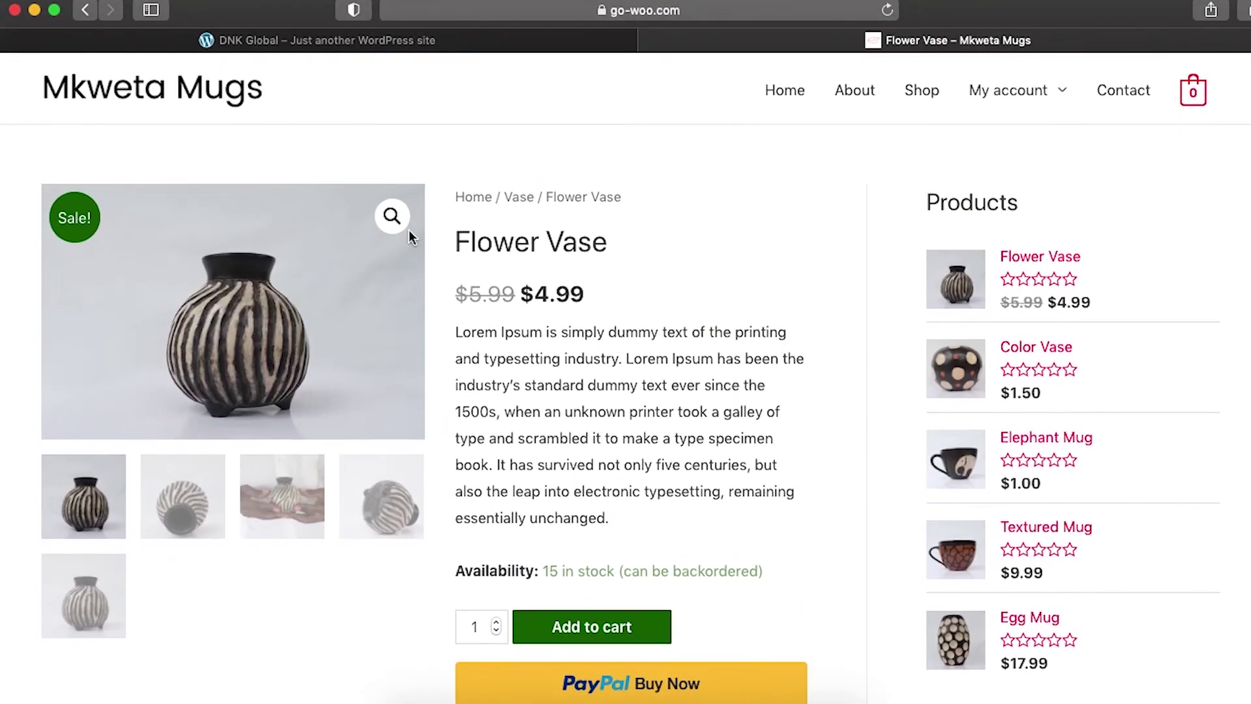
click(707, 10)
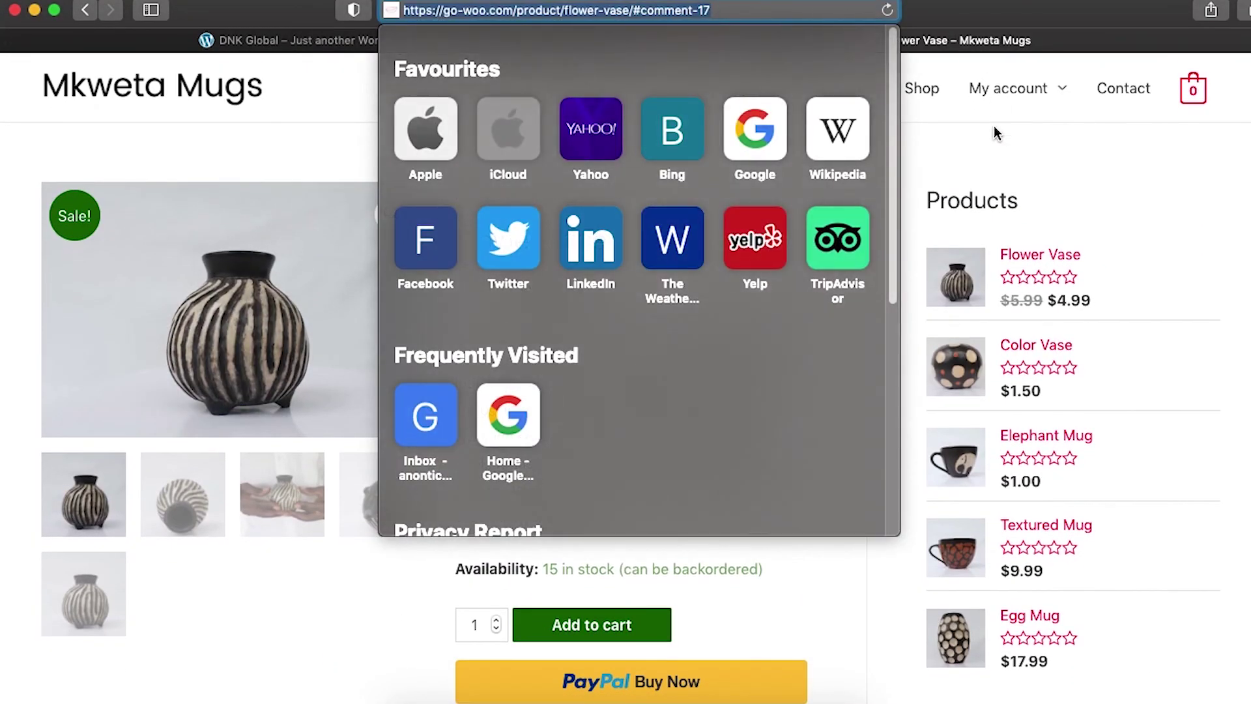
click(988, 124)
click(918, 93)
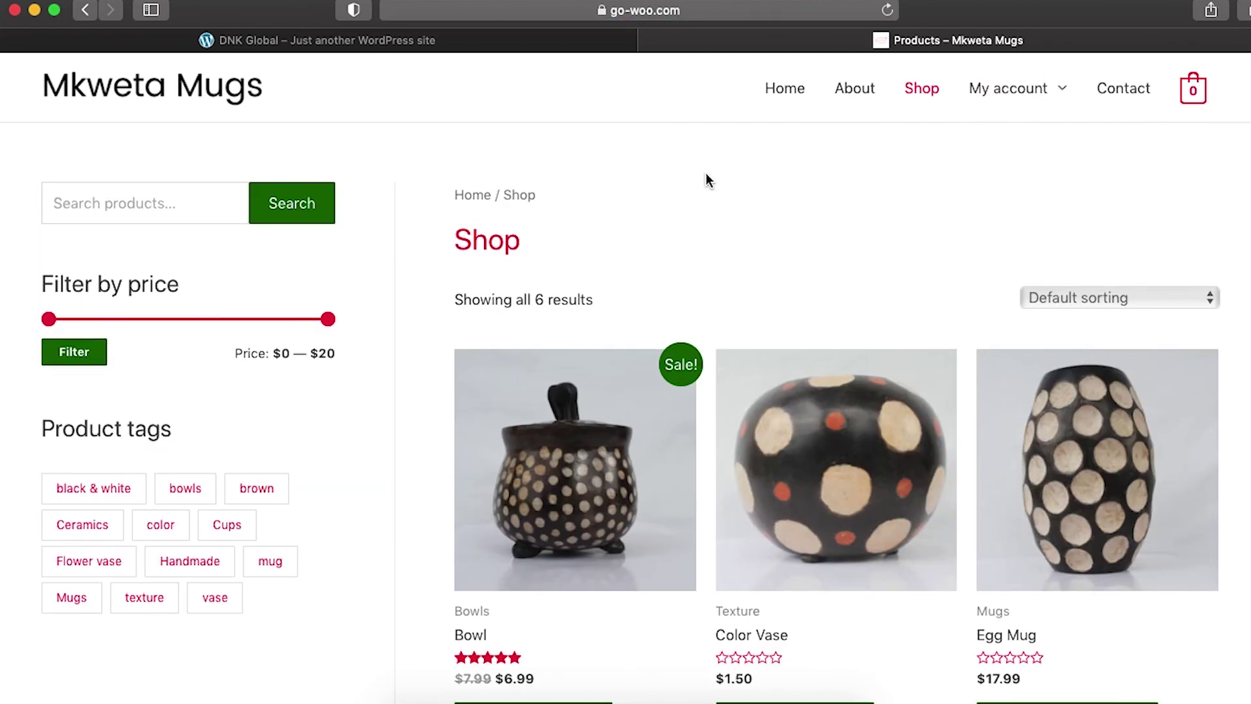
scroll(706, 176, down, 5)
scroll(706, 179, down, 5)
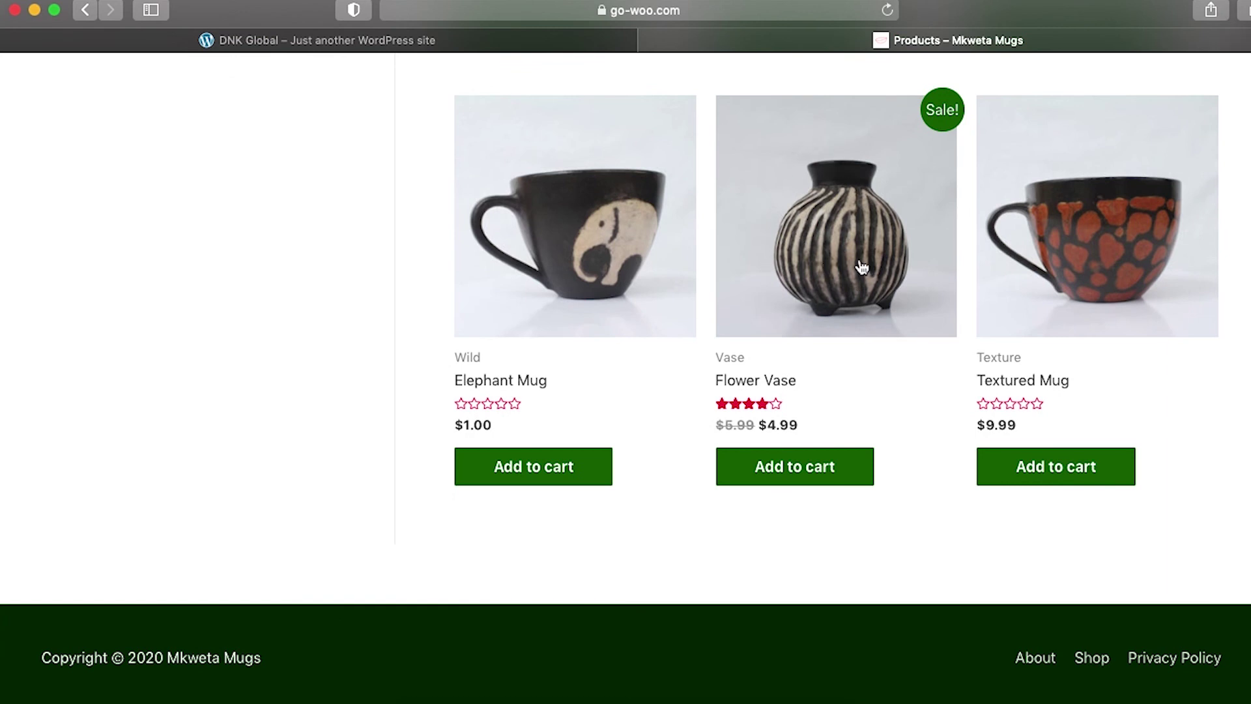
click(812, 309)
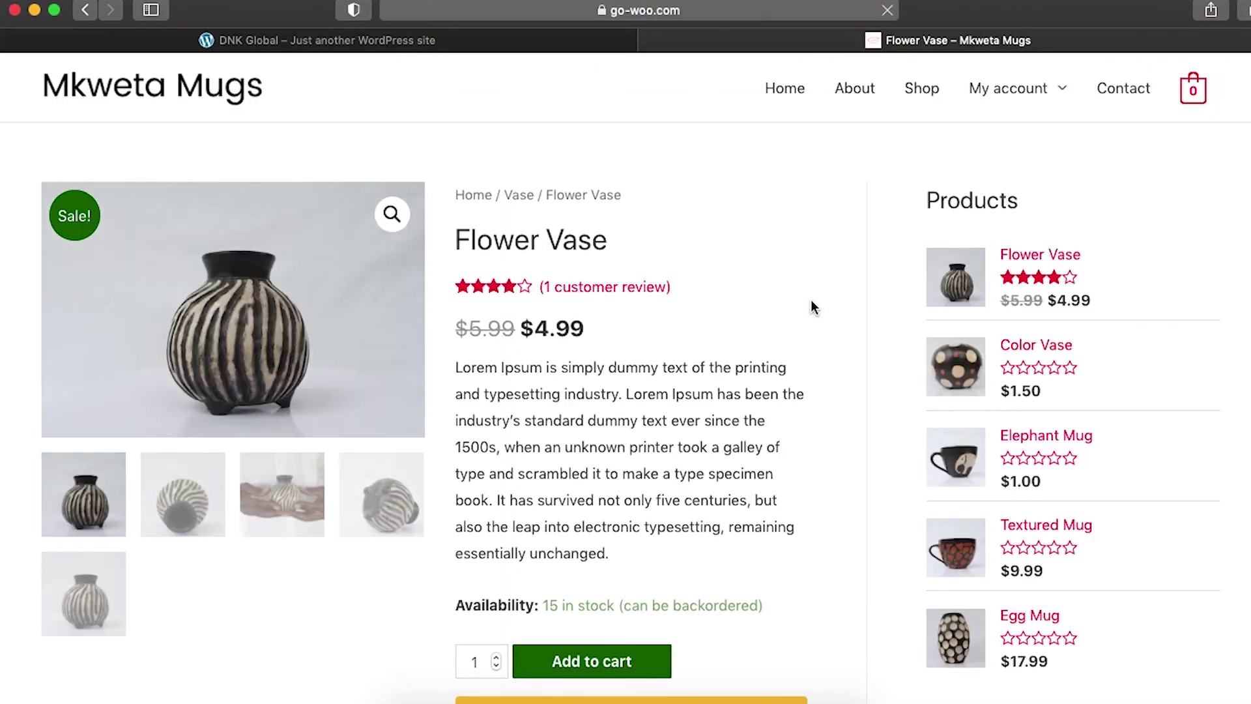
scroll(810, 307, down, 3)
scroll(626, 306, down, 10)
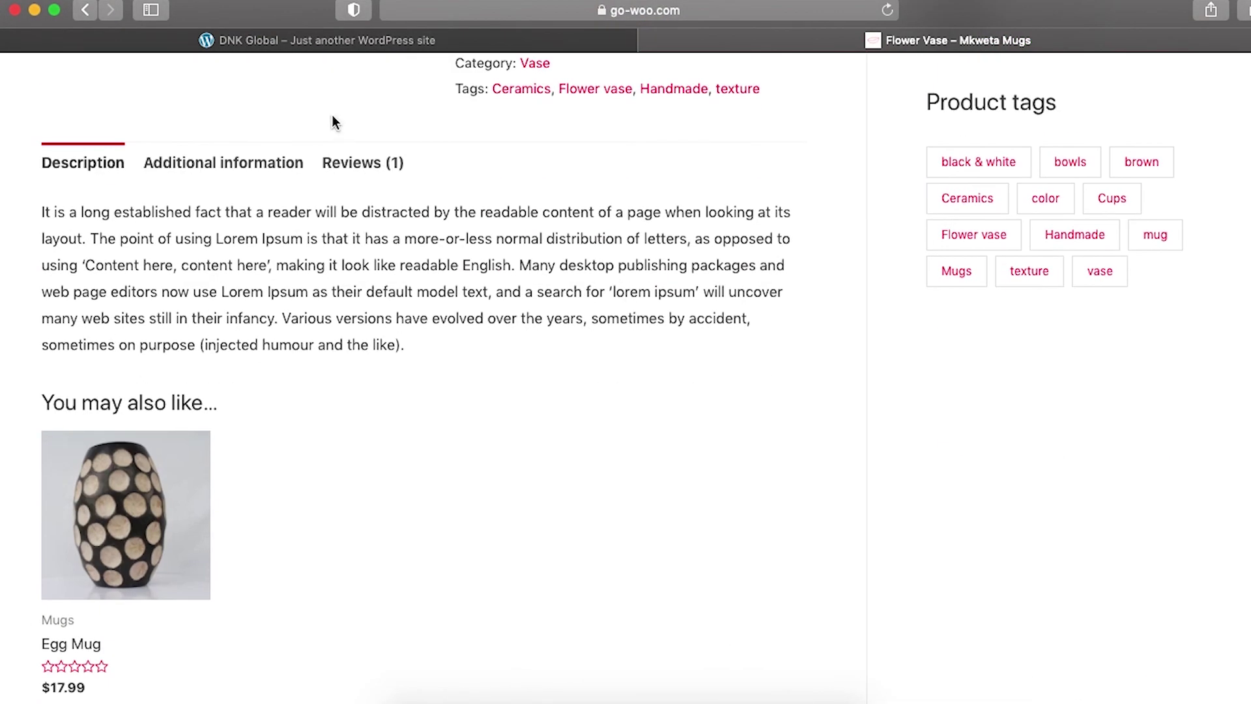
Show the Flower Vase Reviews (1) tab with John Deo's published 4-star review
click(354, 166)
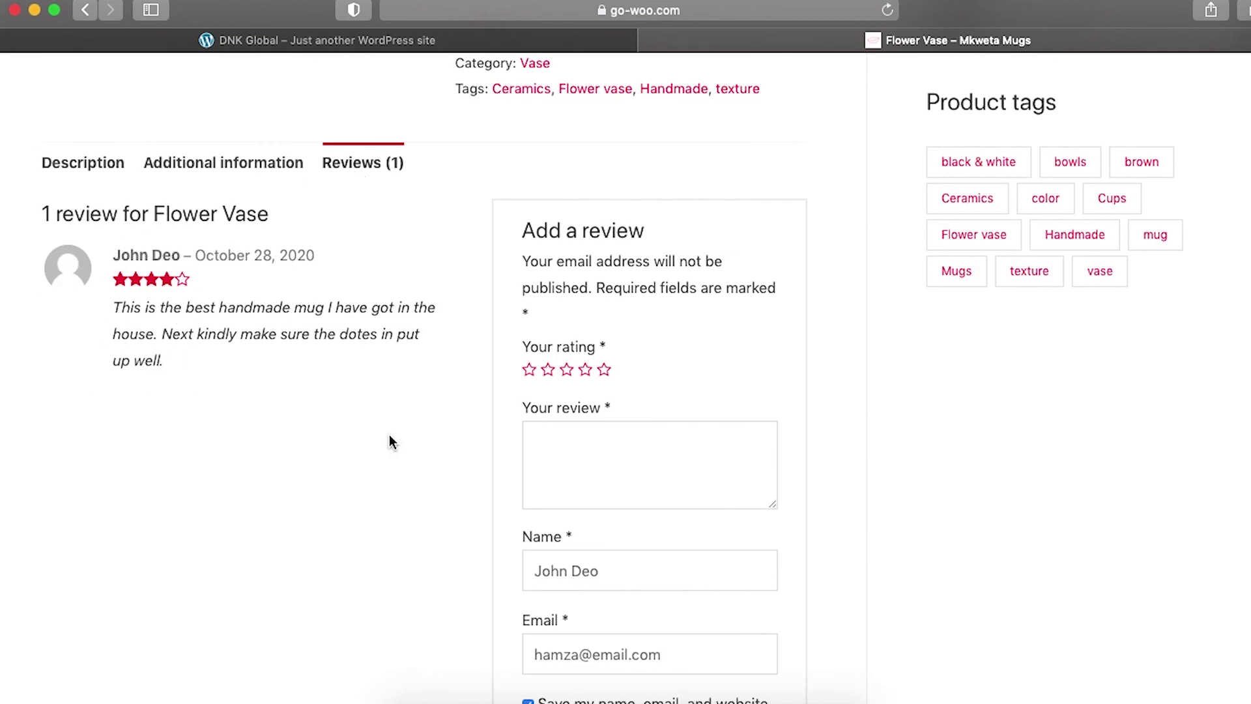
scroll(417, 457, down, 3)
scroll(417, 458, up, 5)
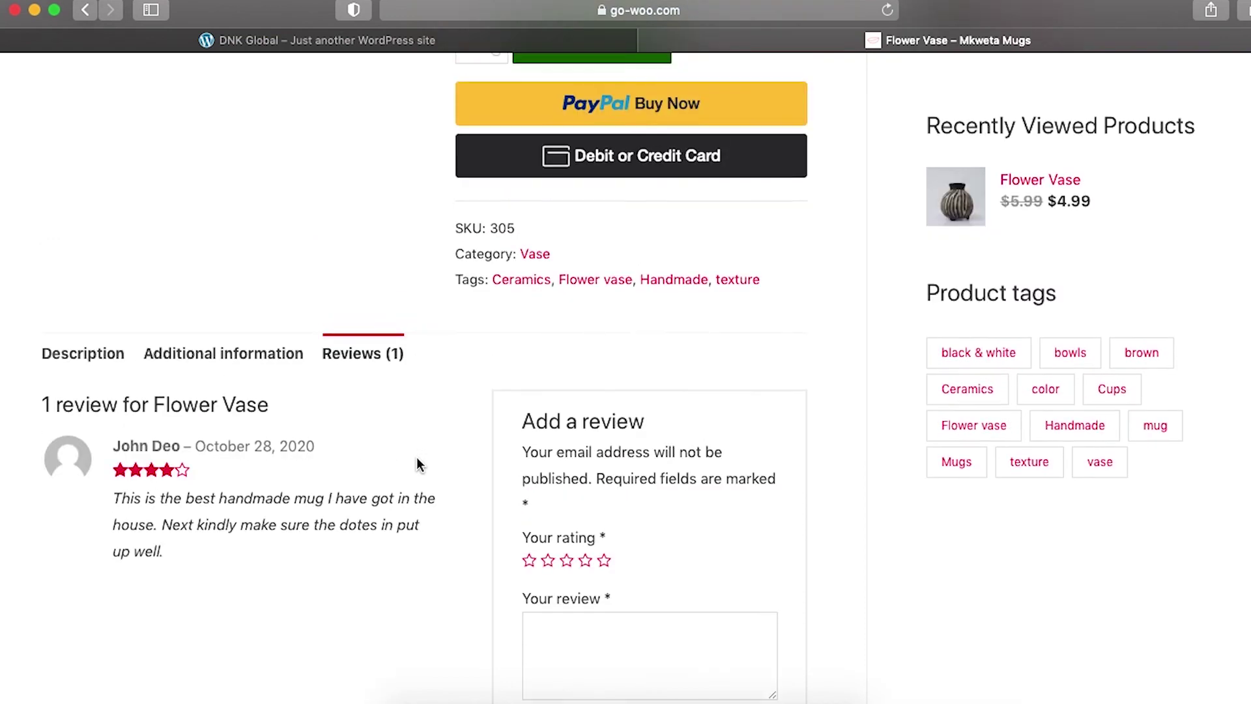
scroll(416, 457, up, 1)
key(ctrl+Up)
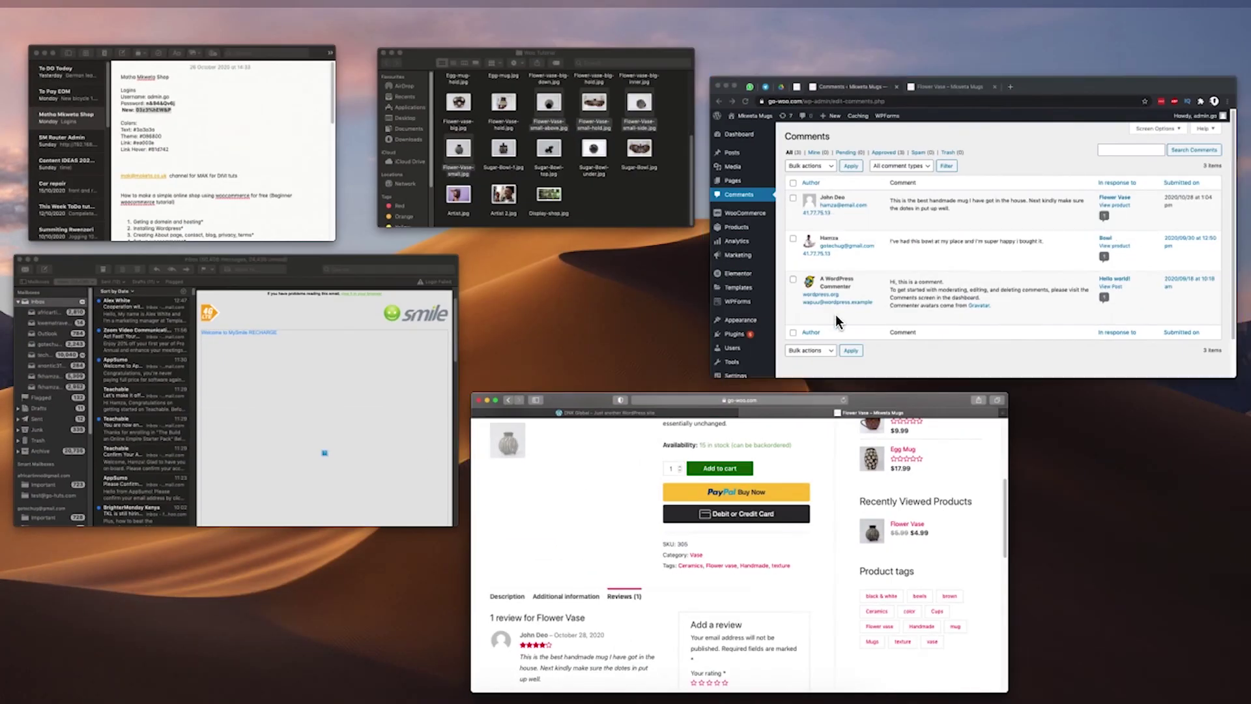
Switch to the Chrome admin window and the Flower Vase – Mkweta Mugs product tab
click(835, 320)
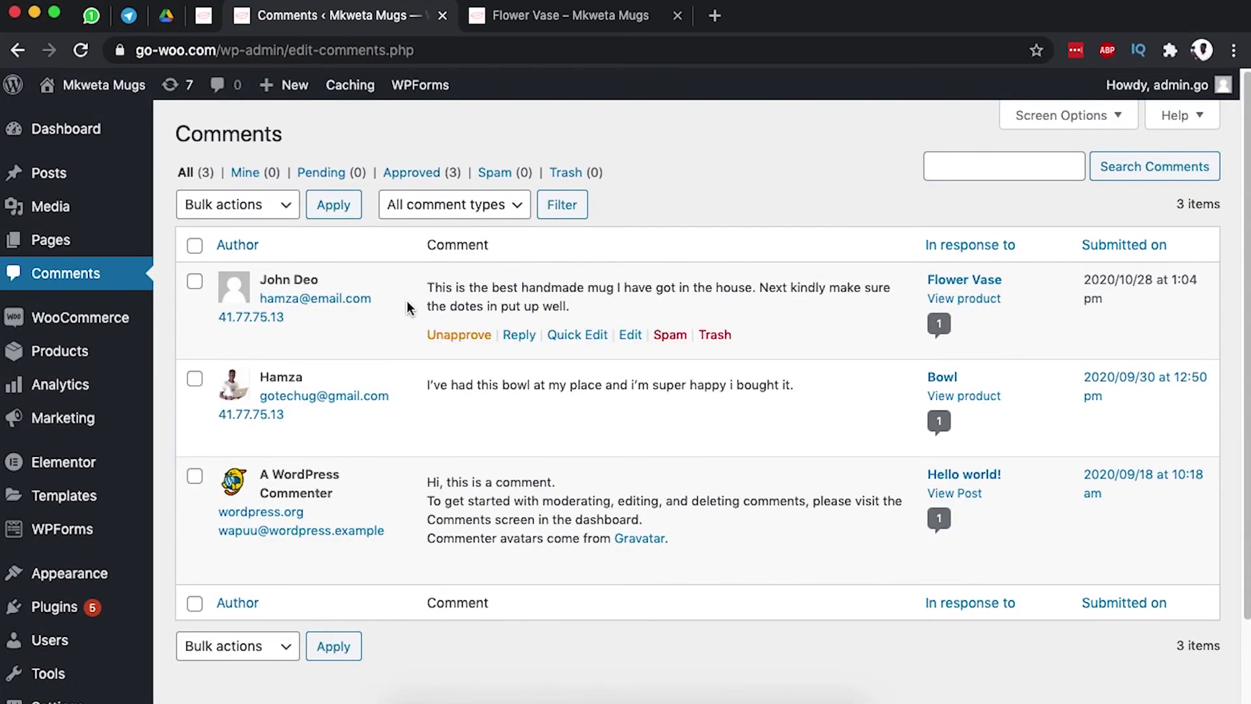
mouse_move(659, 296)
click(498, 21)
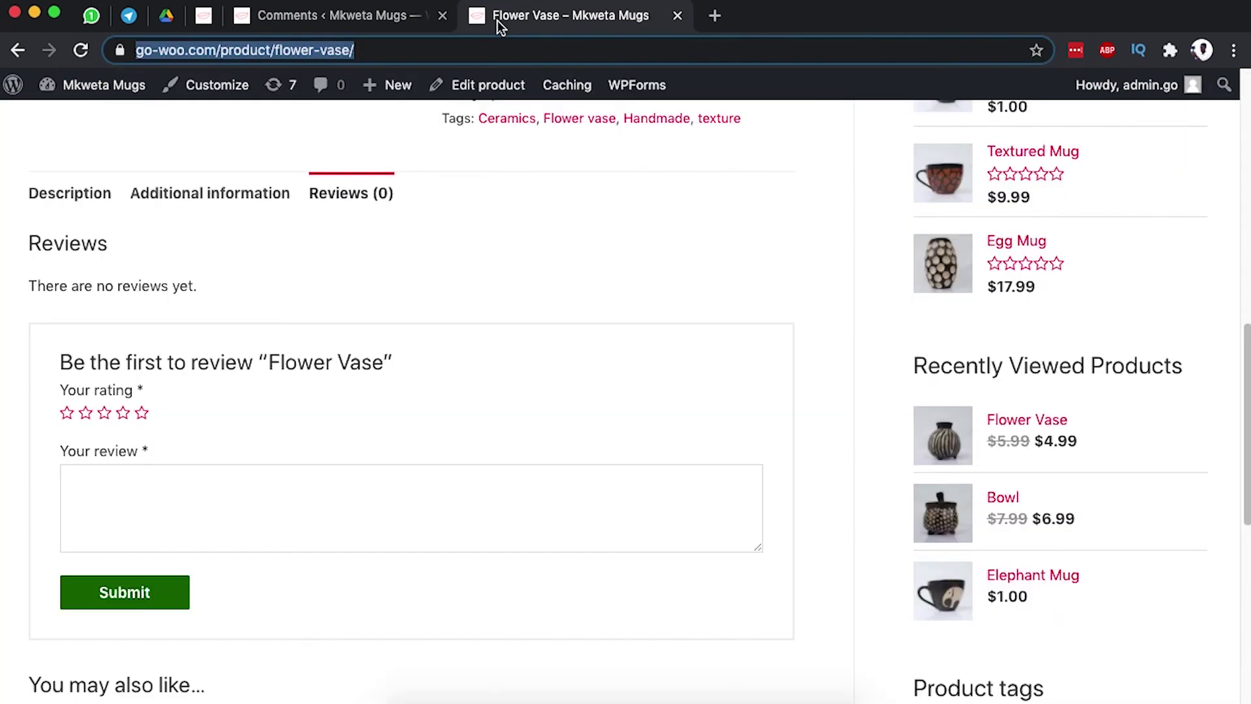
scroll(520, 264, up, 5)
scroll(509, 284, up, 5)
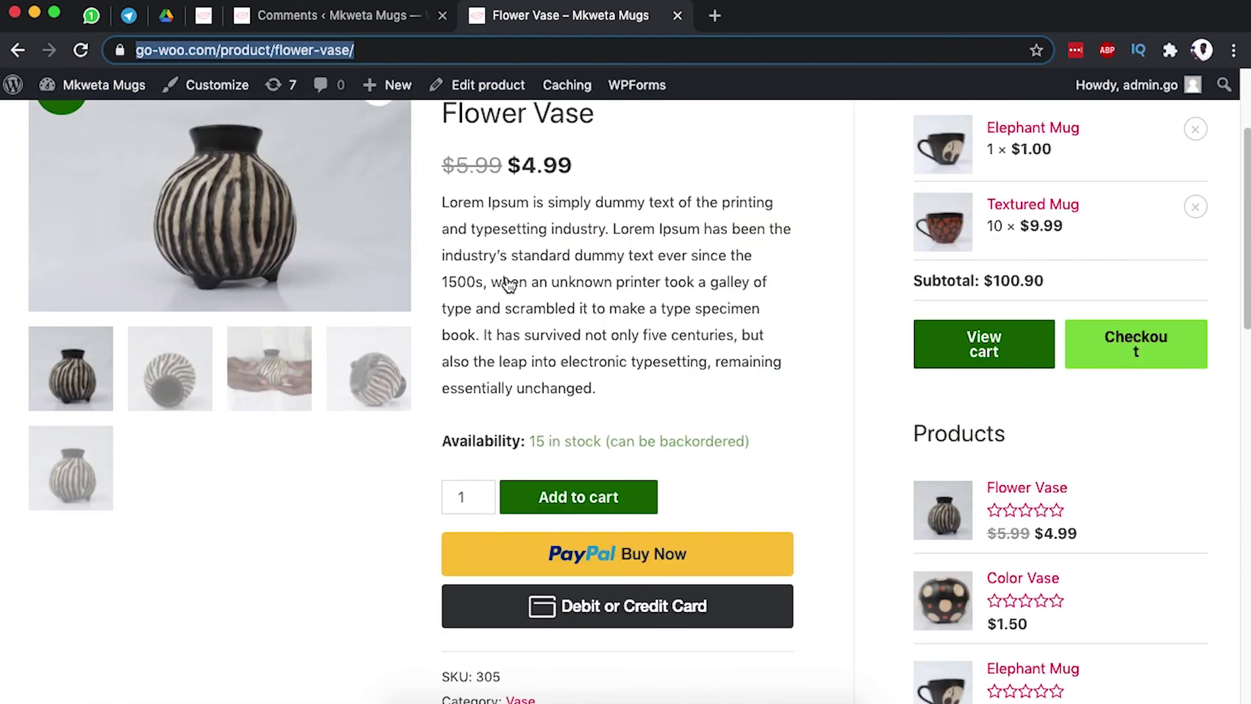